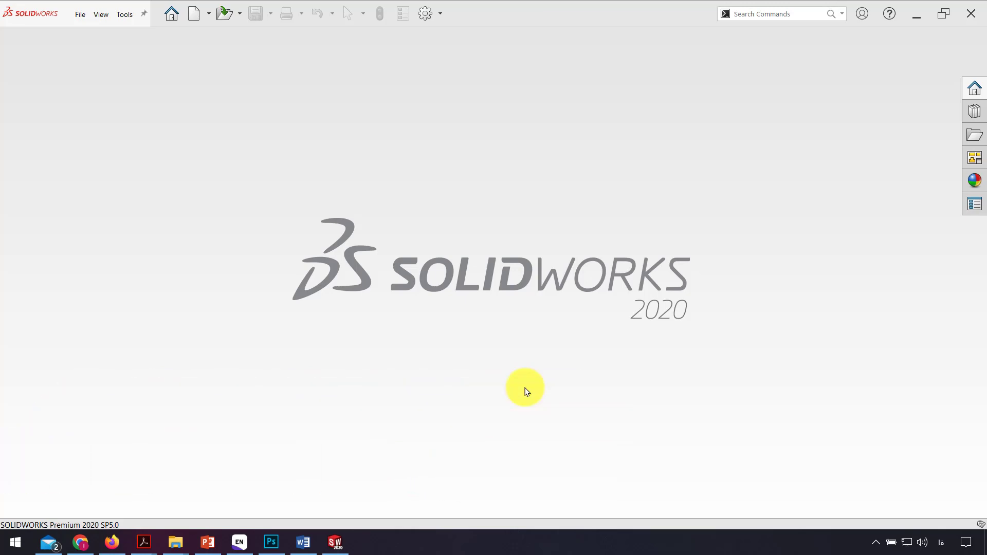
# Create a new part, Part1, and start Sketch1 on its Front Plane
pyautogui.click(196, 15)
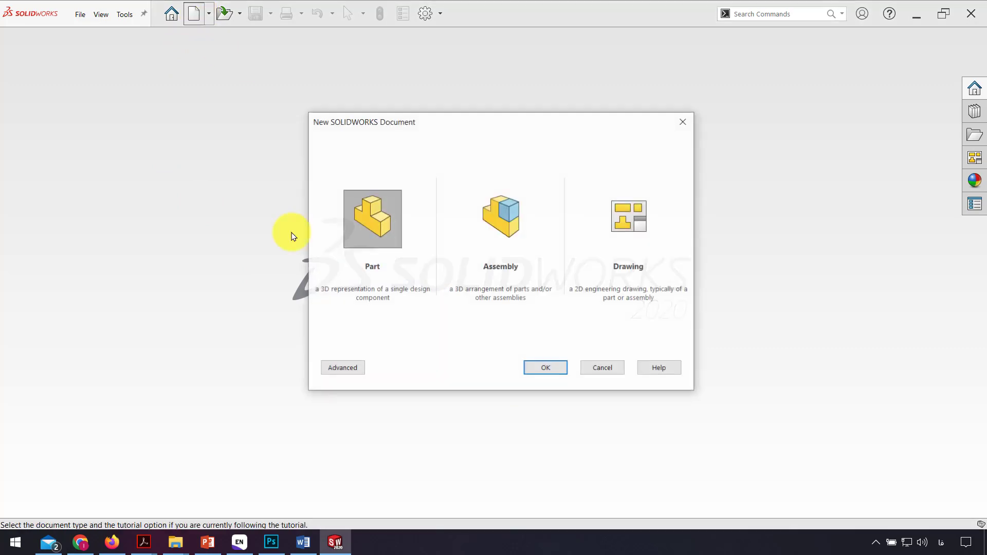
pyautogui.click(541, 375)
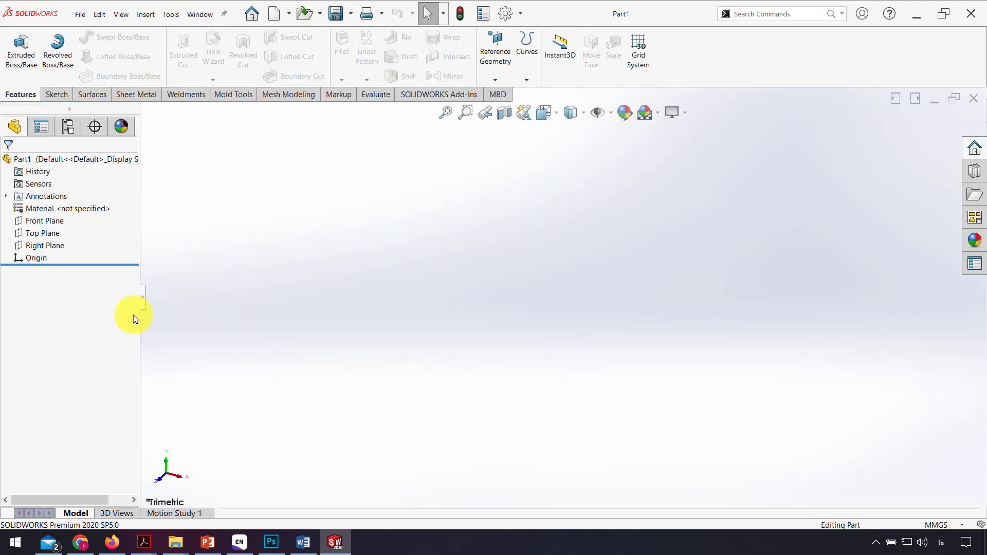
pyautogui.click(43, 225)
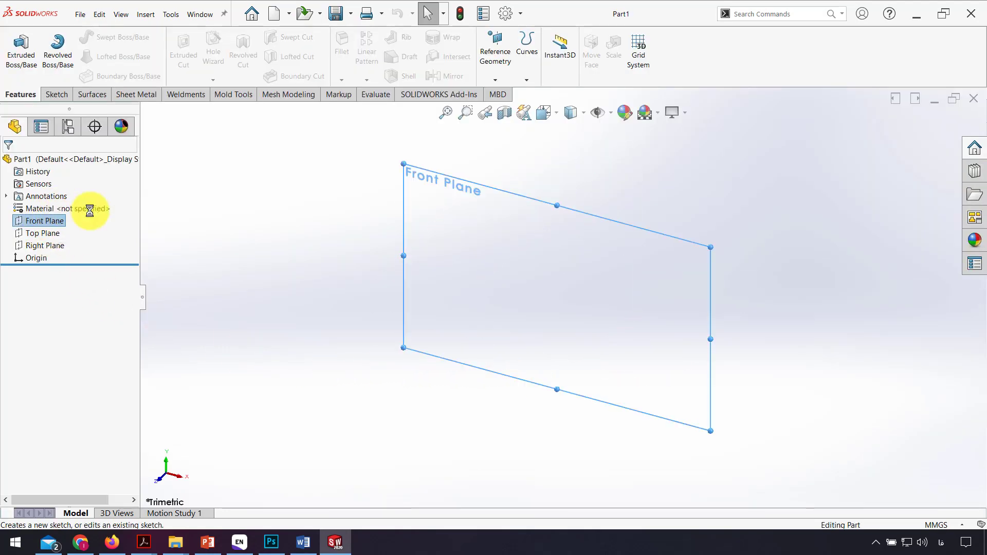
pyautogui.click(87, 206)
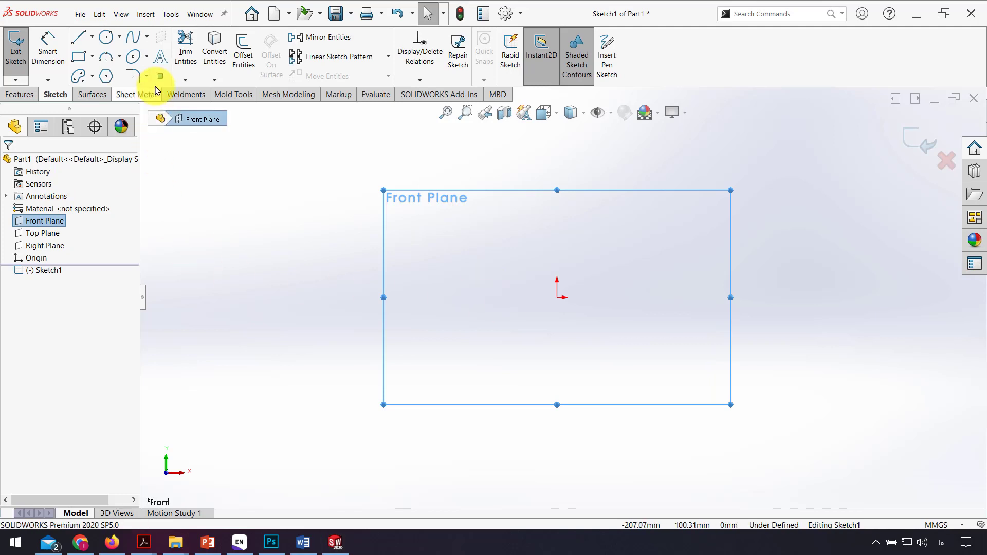
# Add sketch text 'SolidWorks', toggling Bold on and back off for regular weight
pyautogui.click(161, 66)
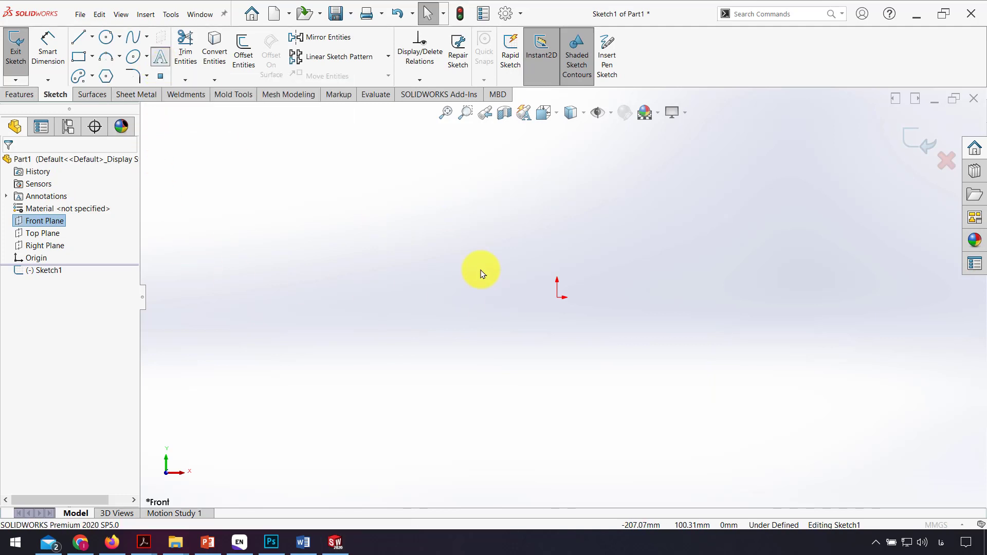
pyautogui.click(15, 259)
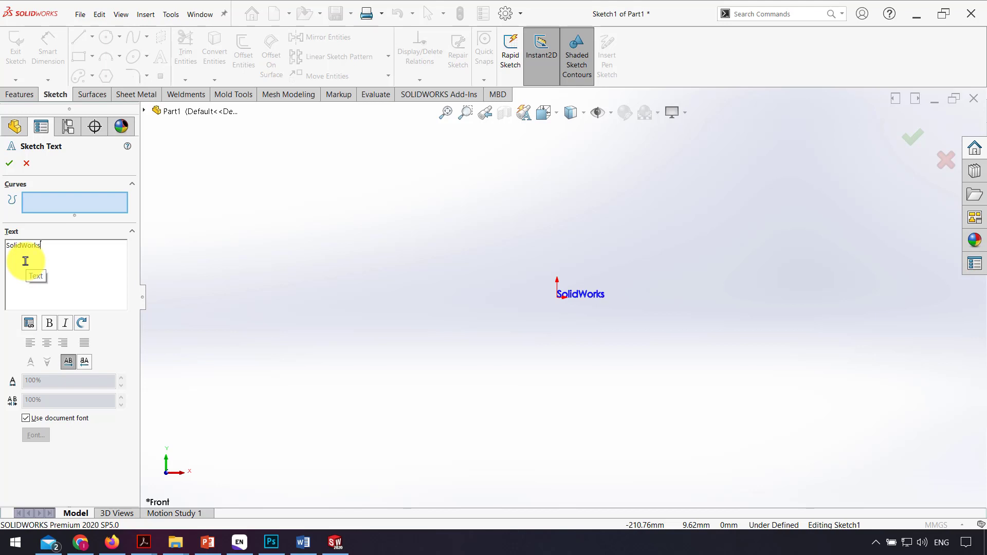
pyautogui.scroll(-5, 597, 289)
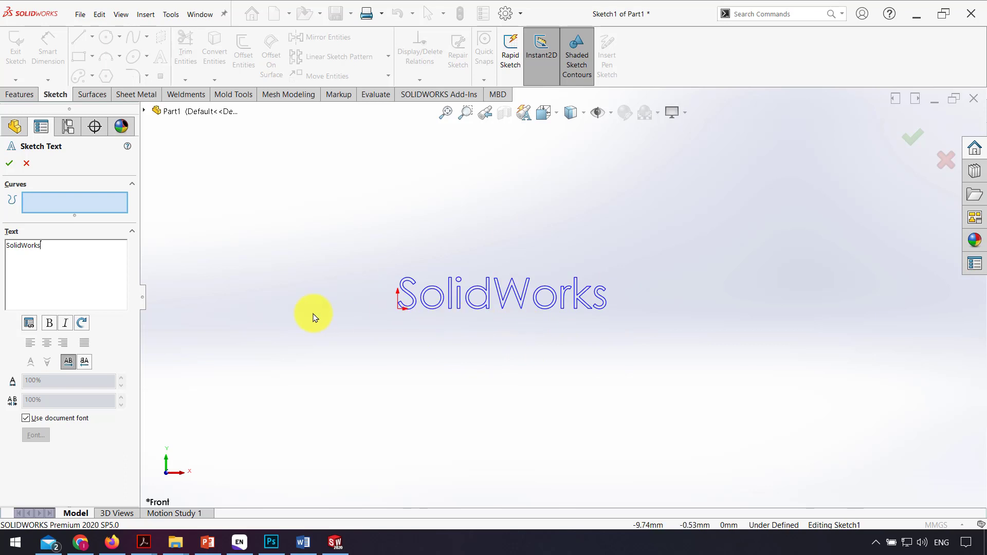
pyautogui.doubleClick(31, 246)
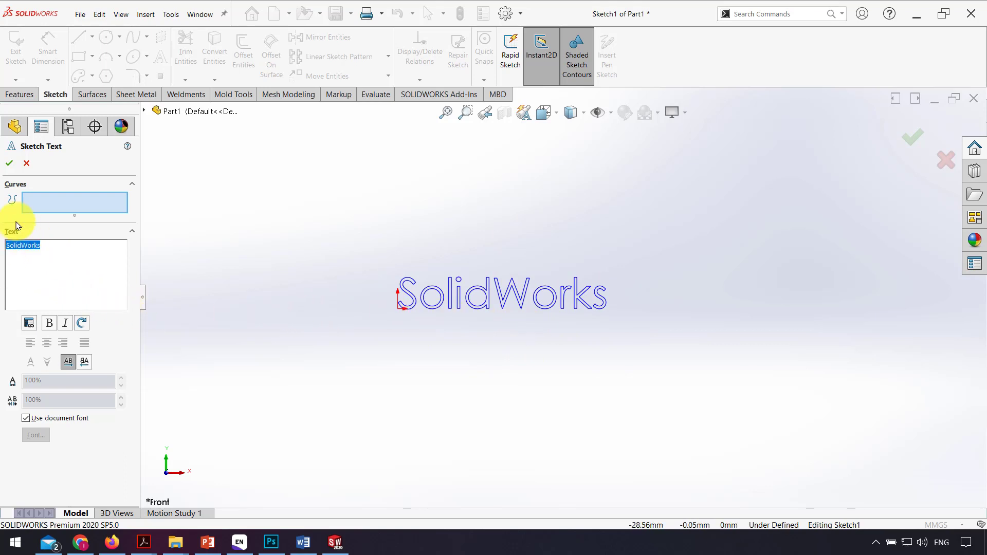
pyautogui.click(50, 324)
pyautogui.click(51, 327)
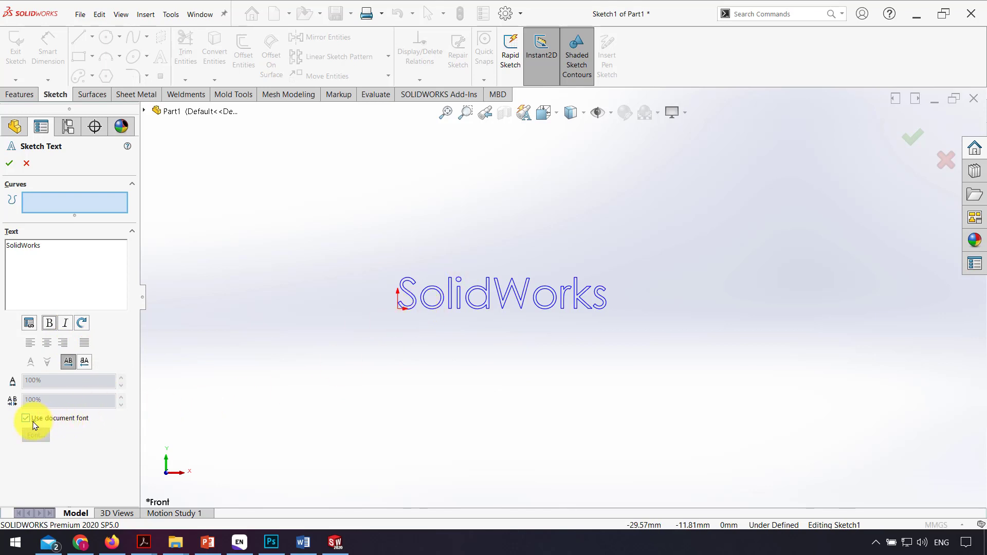
# Turn off Use document font and apply Bookshelf Symbol 7 to the text
pyautogui.click(51, 420)
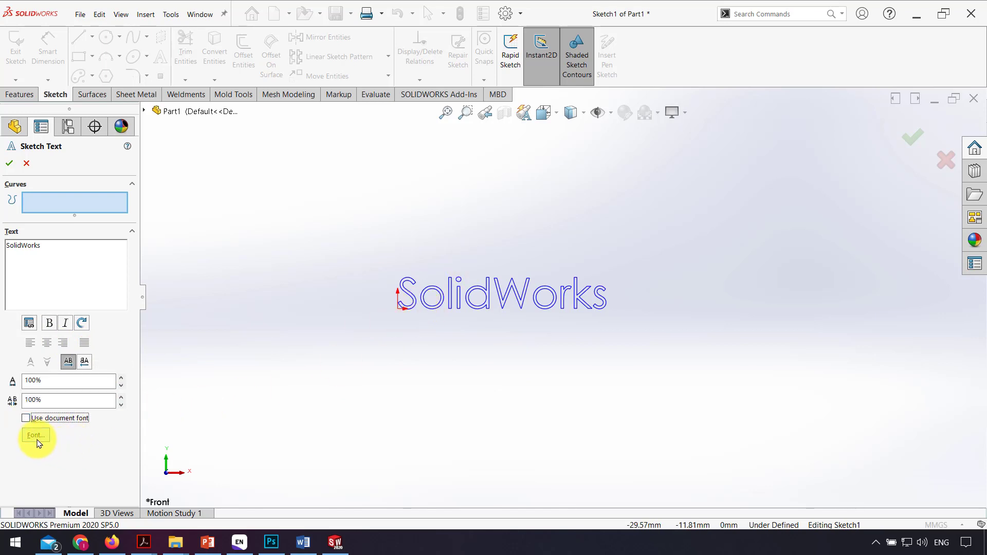
pyautogui.click(36, 436)
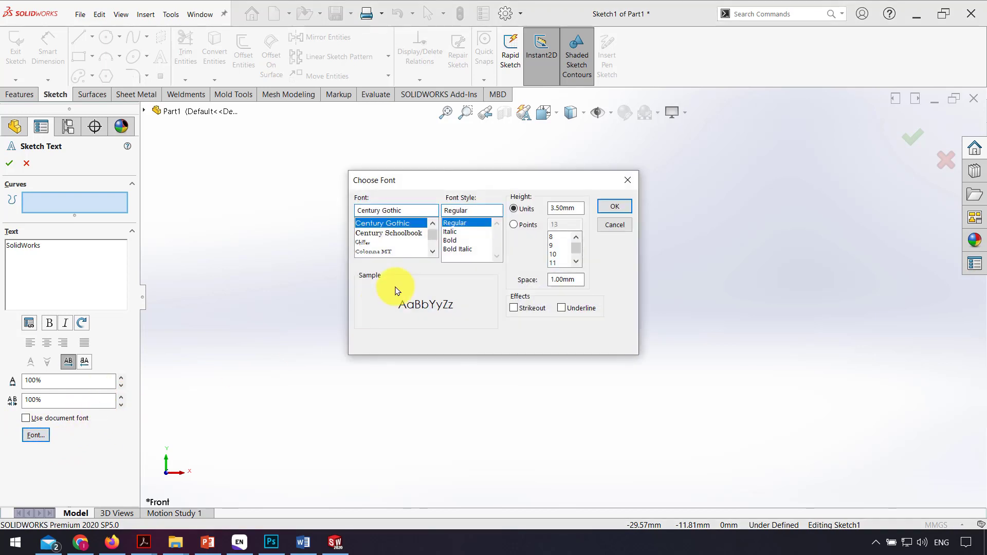
pyautogui.scroll(5, 411, 234)
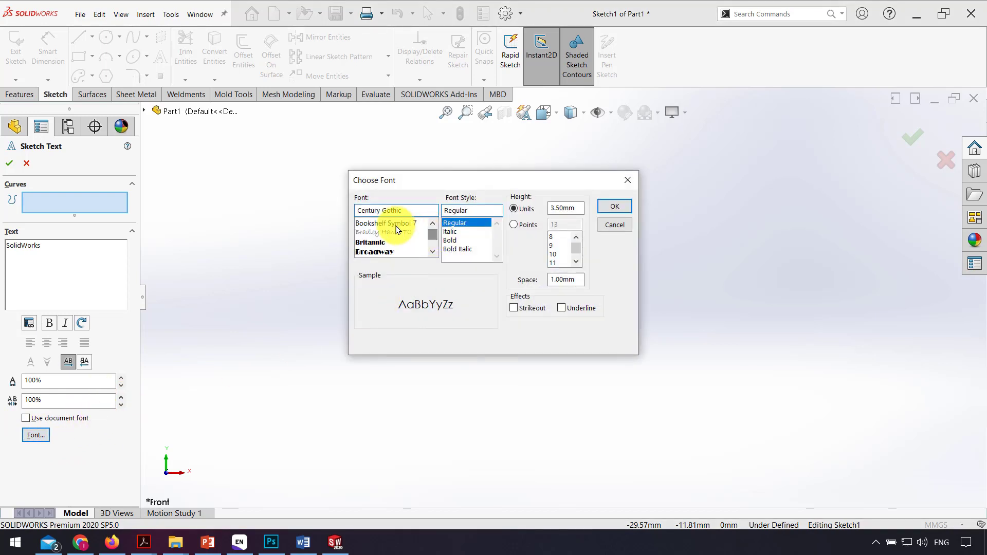
pyautogui.click(396, 225)
pyautogui.moveTo(509, 180); pyautogui.dragTo(806, 177)
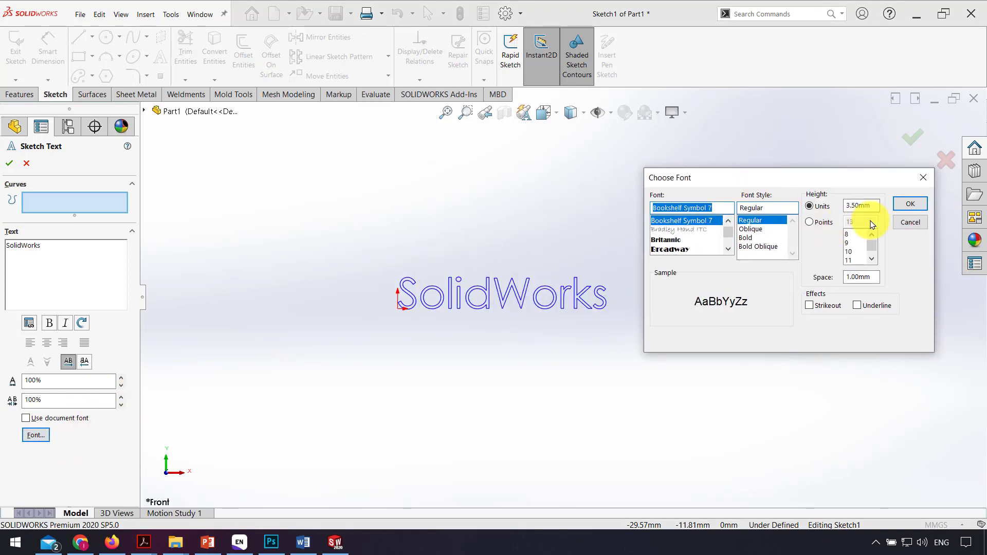
pyautogui.click(908, 205)
pyautogui.click(36, 435)
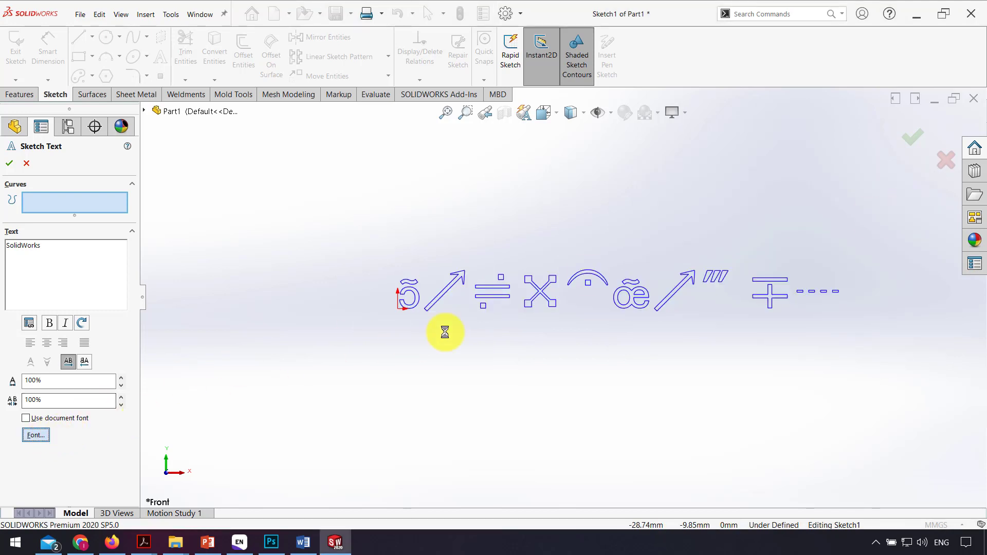
pyautogui.moveTo(437, 241); pyautogui.dragTo(432, 221)
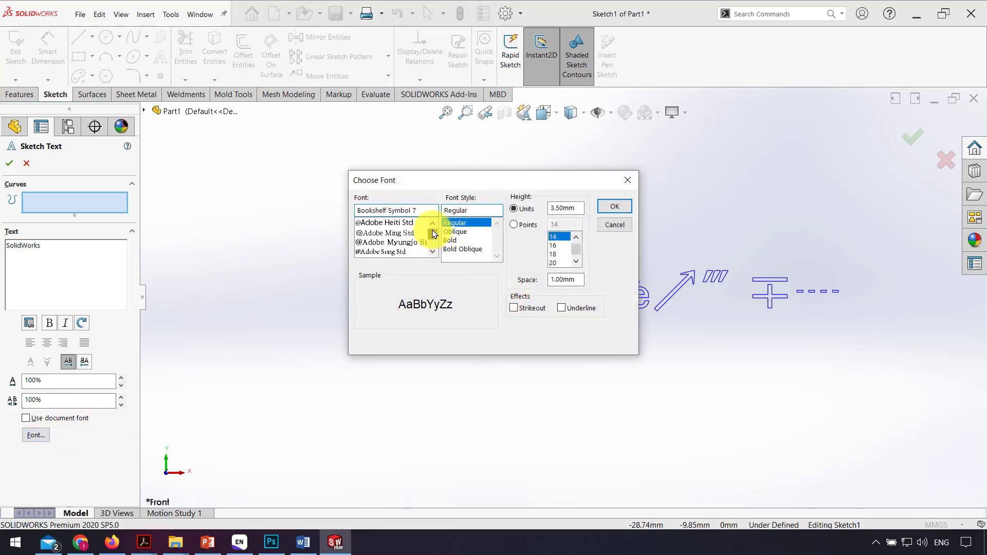
pyautogui.click(397, 242)
pyautogui.click(613, 206)
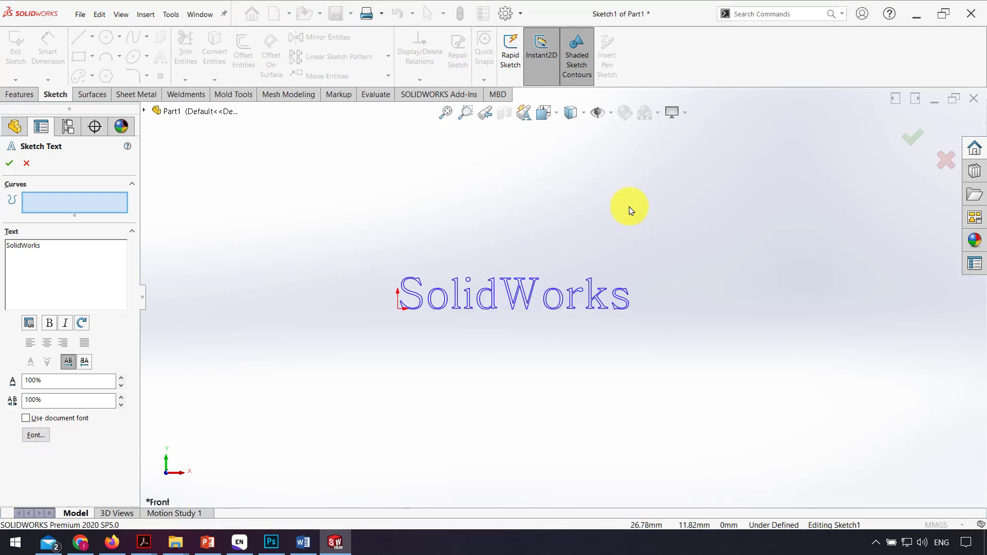
pyautogui.click(40, 435)
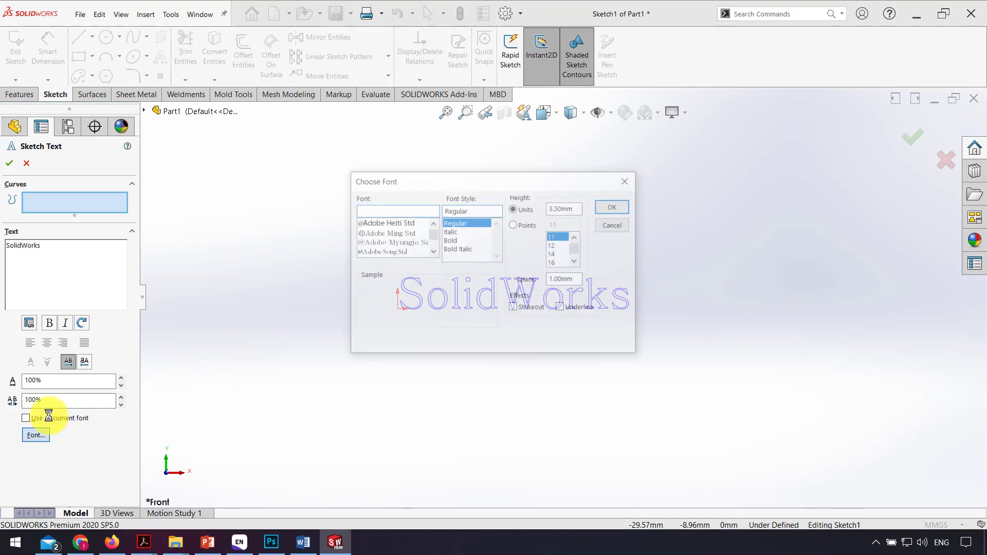
pyautogui.moveTo(432, 226); pyautogui.dragTo(432, 243)
pyautogui.click(386, 223)
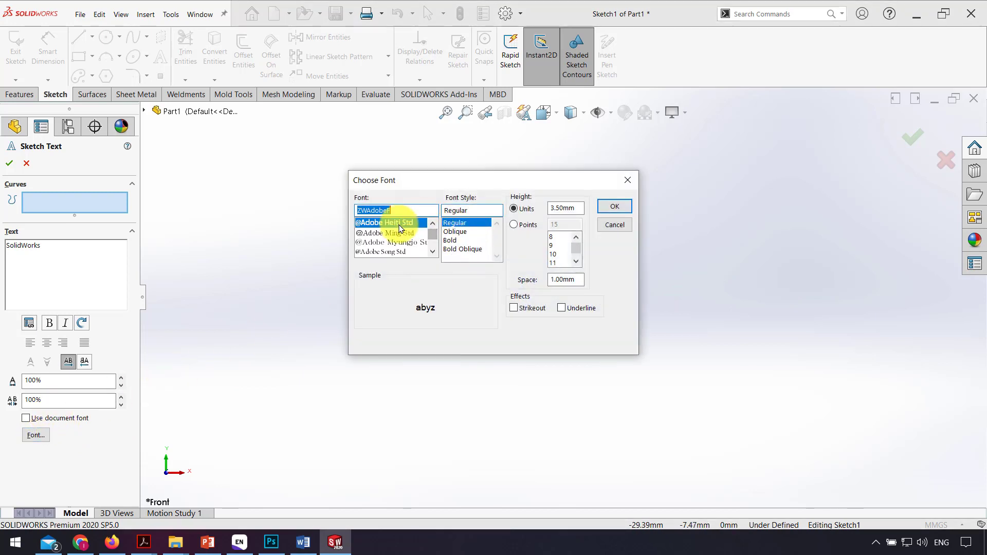
pyautogui.click(614, 207)
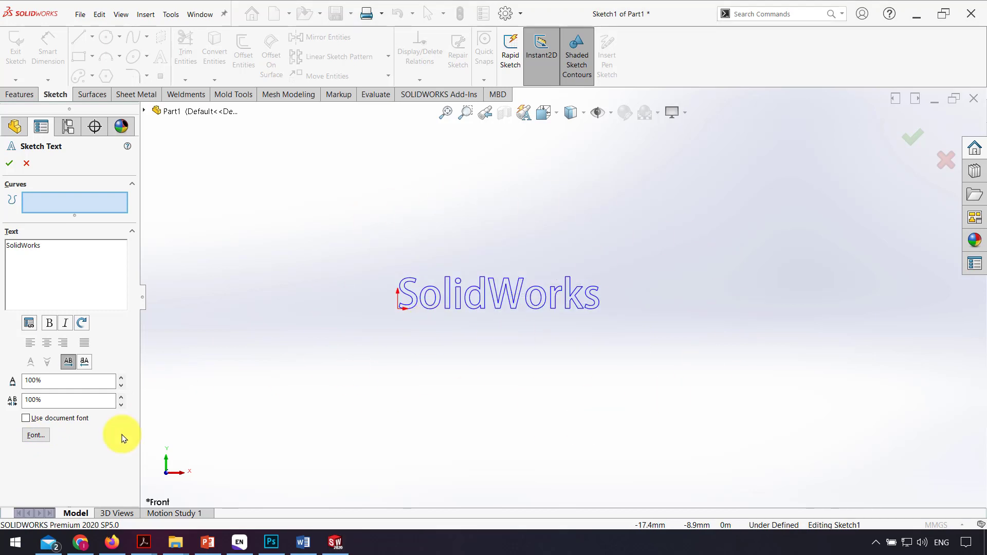
# Set the text height to 10 mm in the font dialog and apply it
pyautogui.click(34, 435)
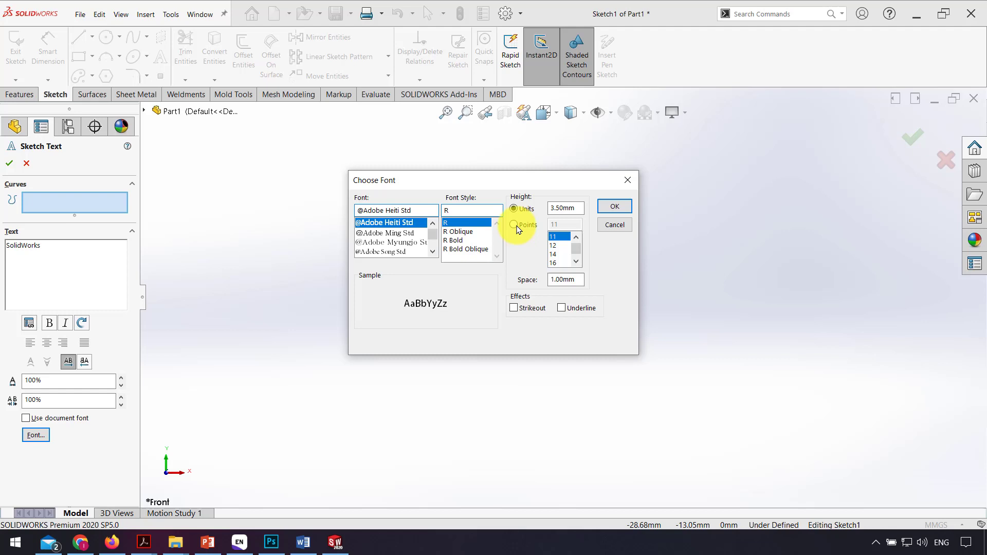
pyautogui.click(525, 227)
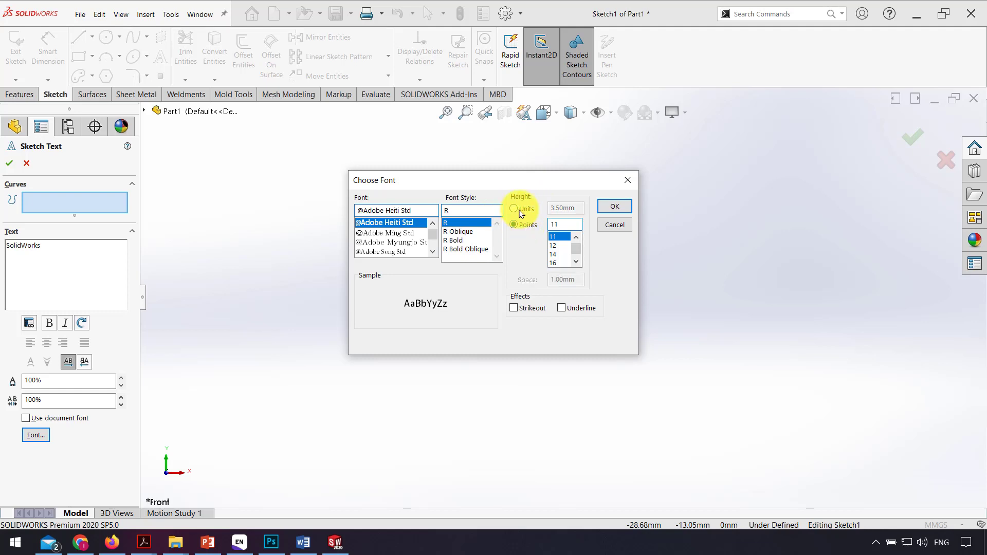
pyautogui.click(522, 210)
pyautogui.moveTo(535, 185)
pyautogui.mouseDown()
pyautogui.moveTo(754, 189)
pyautogui.moveTo(751, 221)
pyautogui.mouseUp()
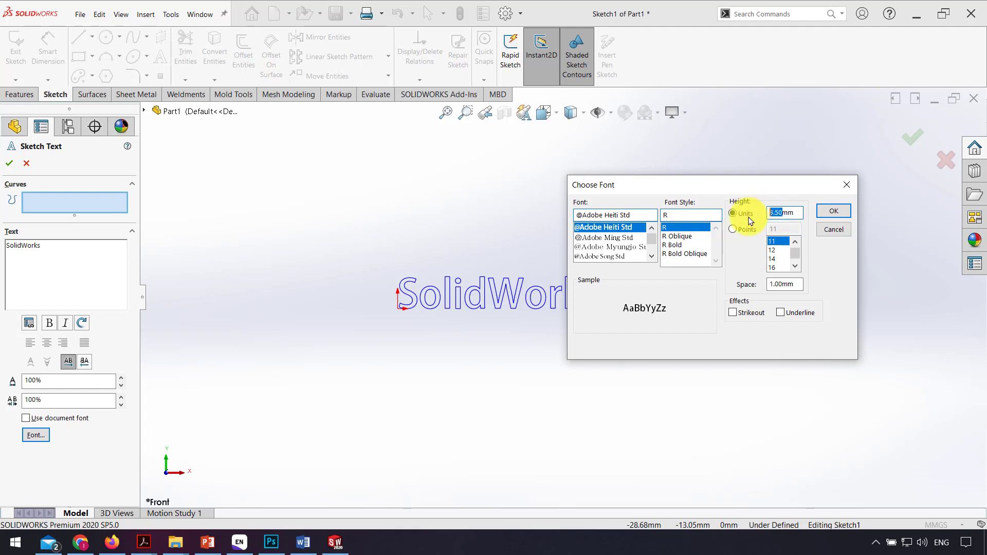
pyautogui.click(833, 211)
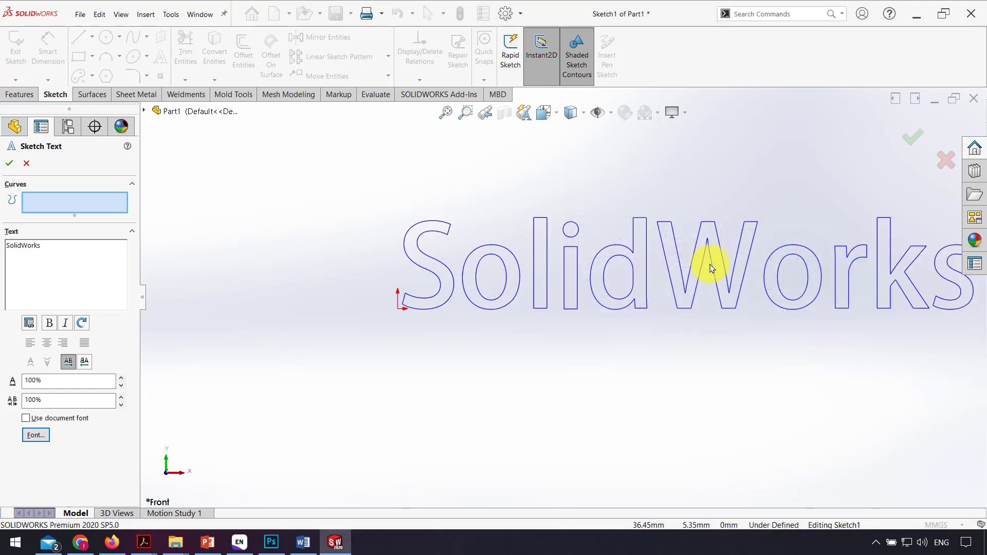
pyautogui.press('z')
pyautogui.press('z')
pyautogui.scroll(-2, 740, 267)
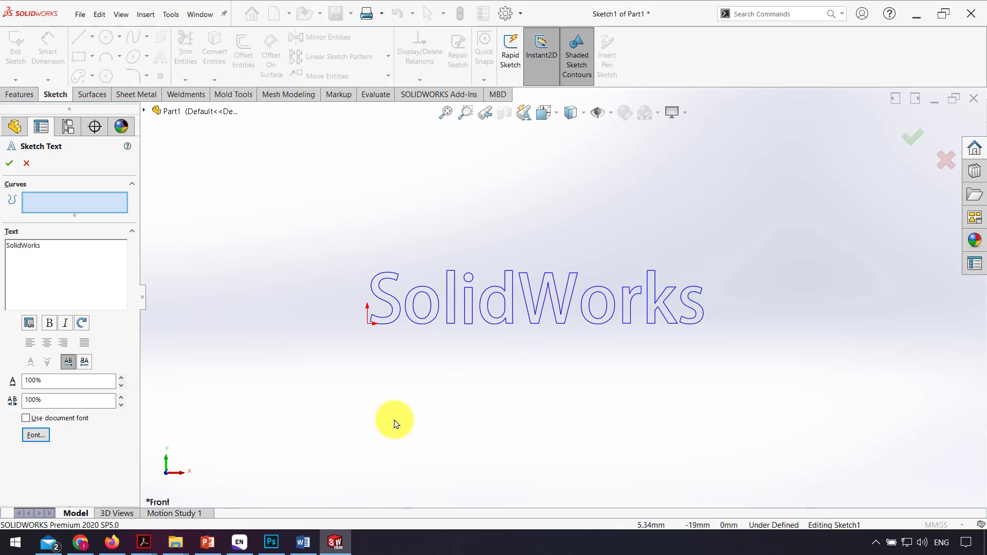
# Close Sketch Text, then draw a test spline near the text and delete it
pyautogui.click(9, 163)
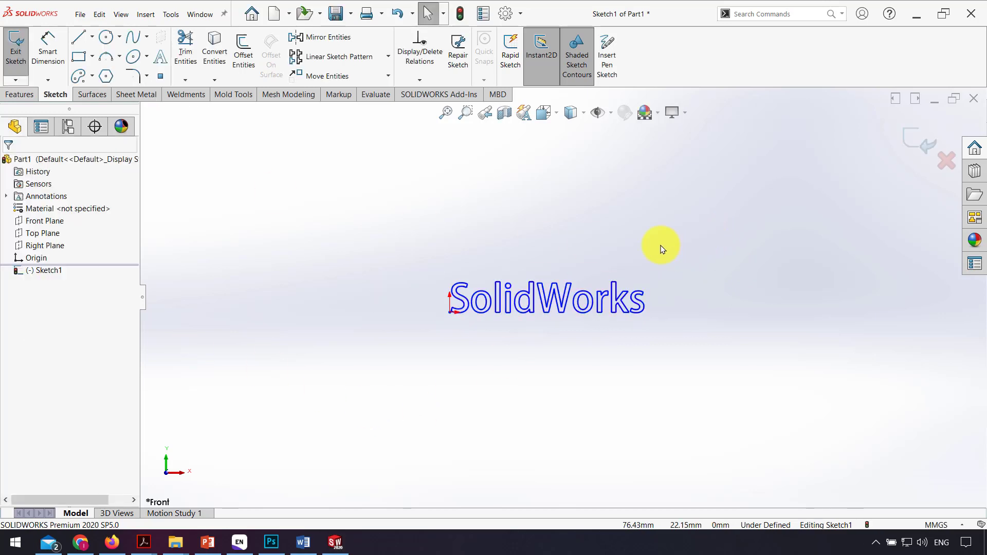
pyautogui.scroll(-1, 662, 250)
pyautogui.click(134, 36)
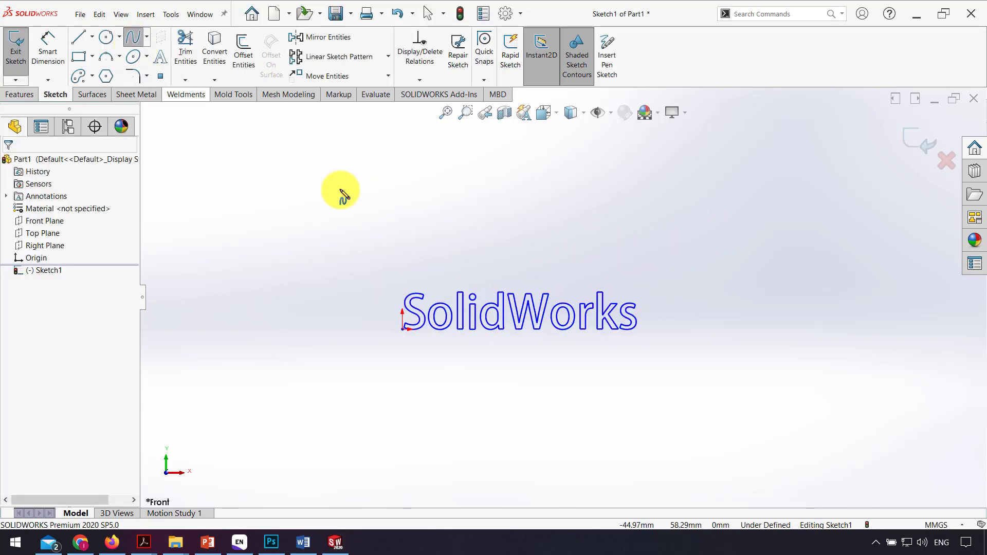
pyautogui.click(352, 261)
pyautogui.click(473, 185)
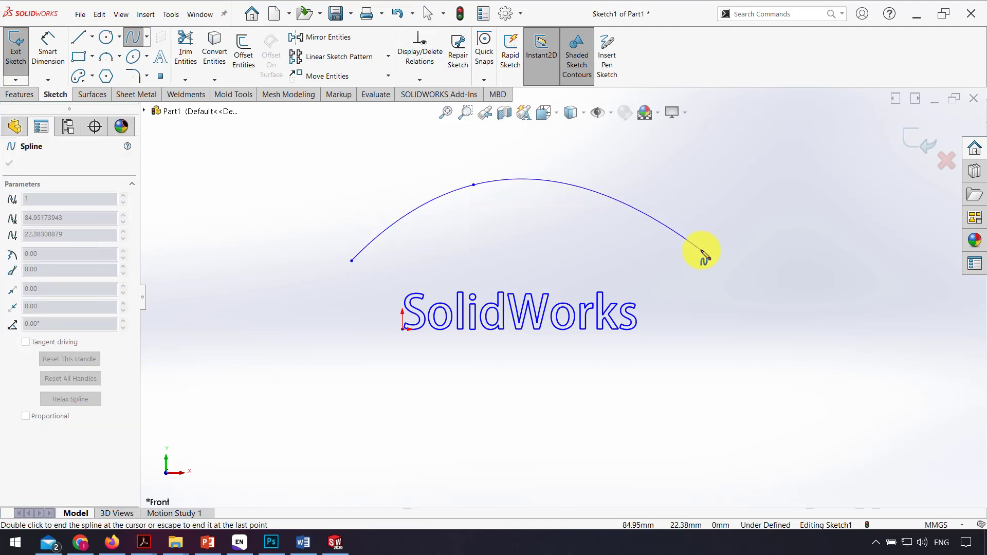
pyautogui.press('Escape')
pyautogui.press('Escape')
pyautogui.moveTo(509, 170)
pyautogui.mouseDown()
pyautogui.moveTo(353, 257)
pyautogui.moveTo(308, 280)
pyautogui.moveTo(304, 273)
pyautogui.mouseUp()
pyautogui.press('Delete')
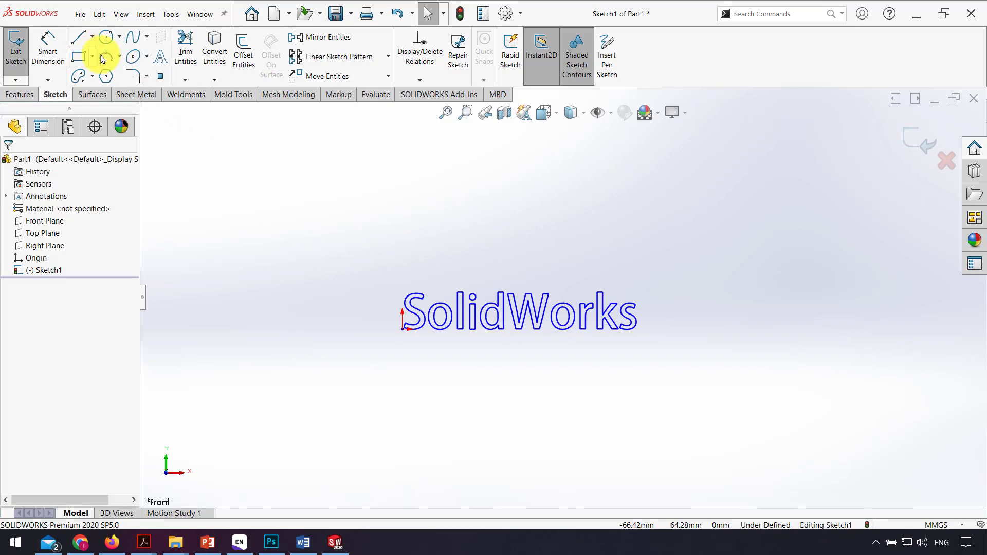
# Draw a 3 Point Arc spanning from left to right above the text
pyautogui.click(119, 56)
pyautogui.click(124, 75)
pyautogui.click(369, 265)
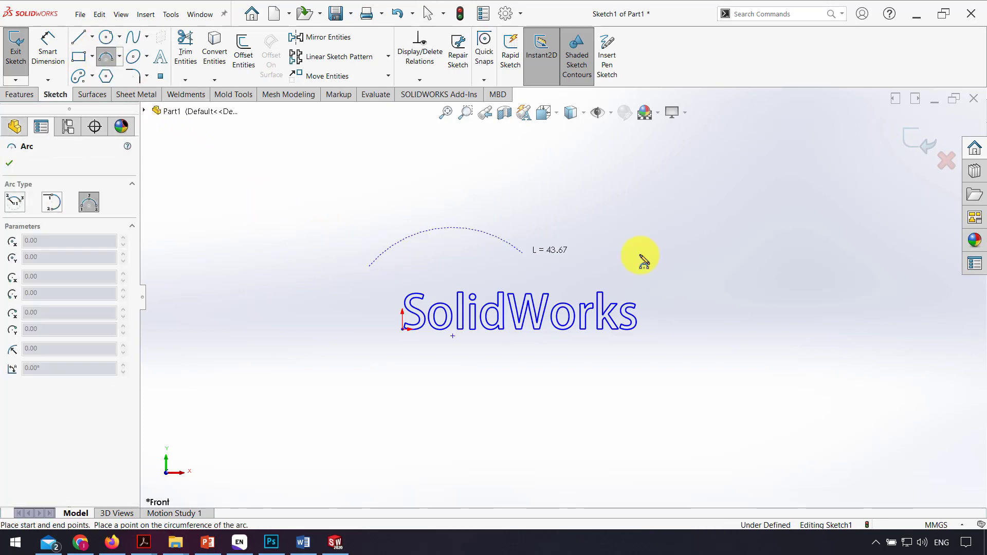
pyautogui.click(692, 255)
pyautogui.click(529, 194)
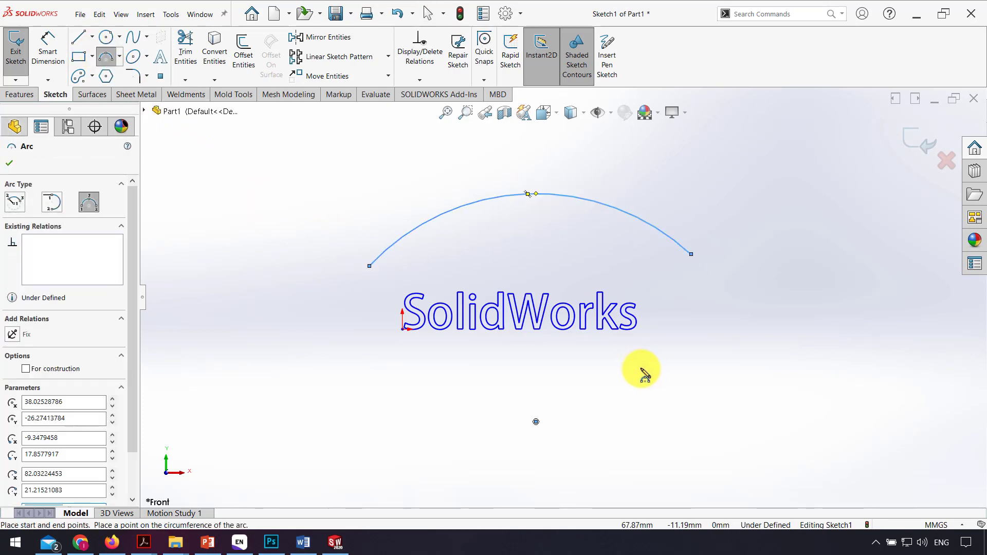
pyautogui.press('Escape')
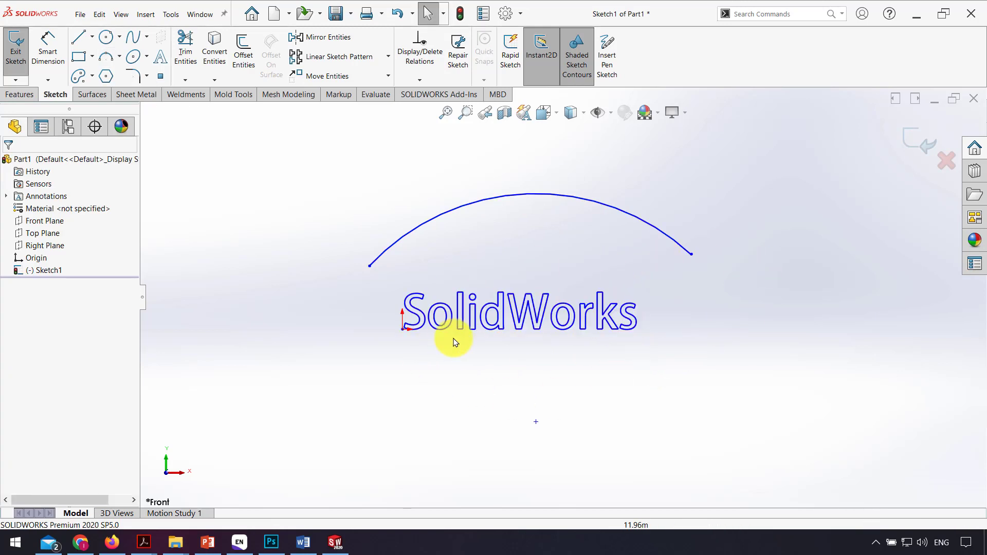
# Set Arc1 as the curve in the Curves box of the SolidWorks sketch text
pyautogui.doubleClick(487, 323)
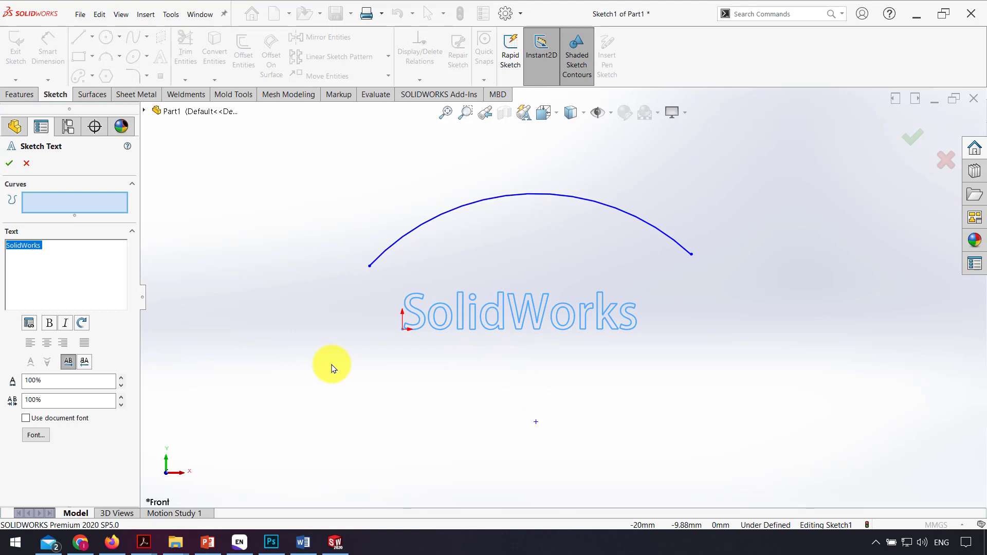
pyautogui.click(46, 206)
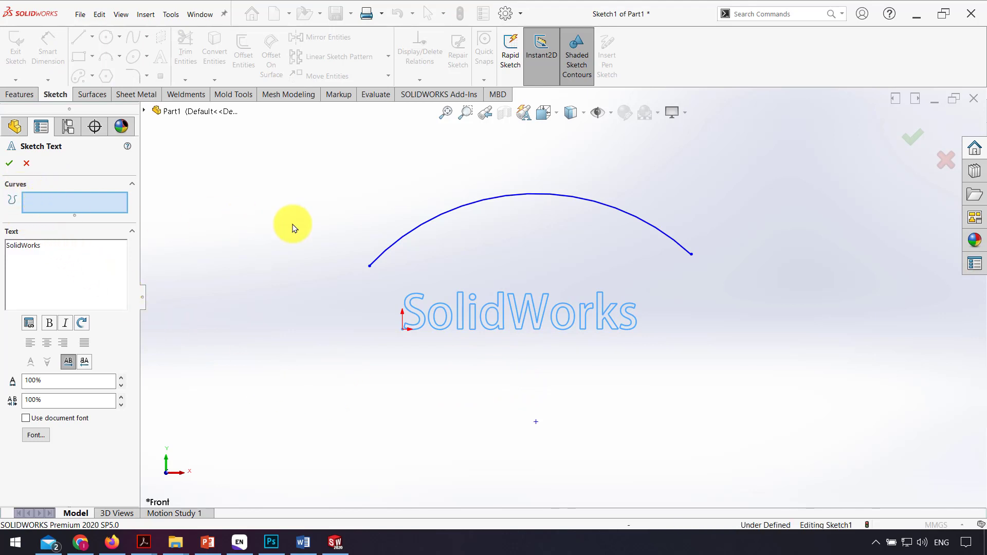
pyautogui.click(464, 211)
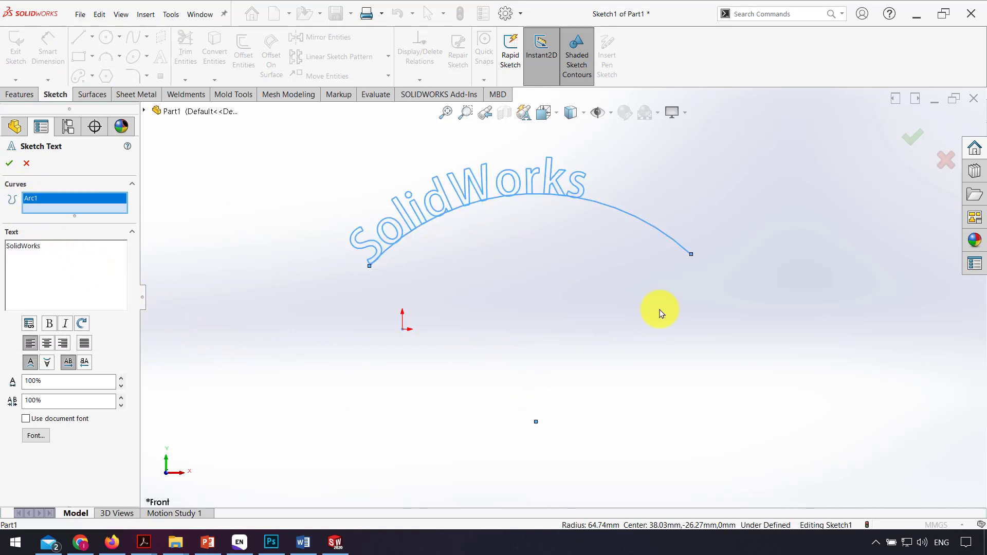
# Try Center, Right and Left alignment, then Full Justify the text along the arc
pyautogui.click(48, 346)
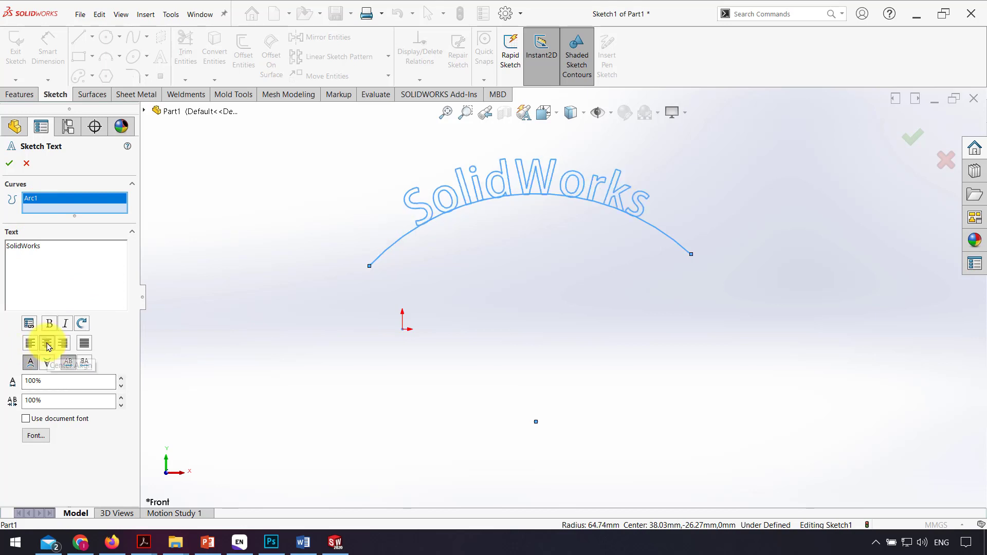
pyautogui.click(62, 343)
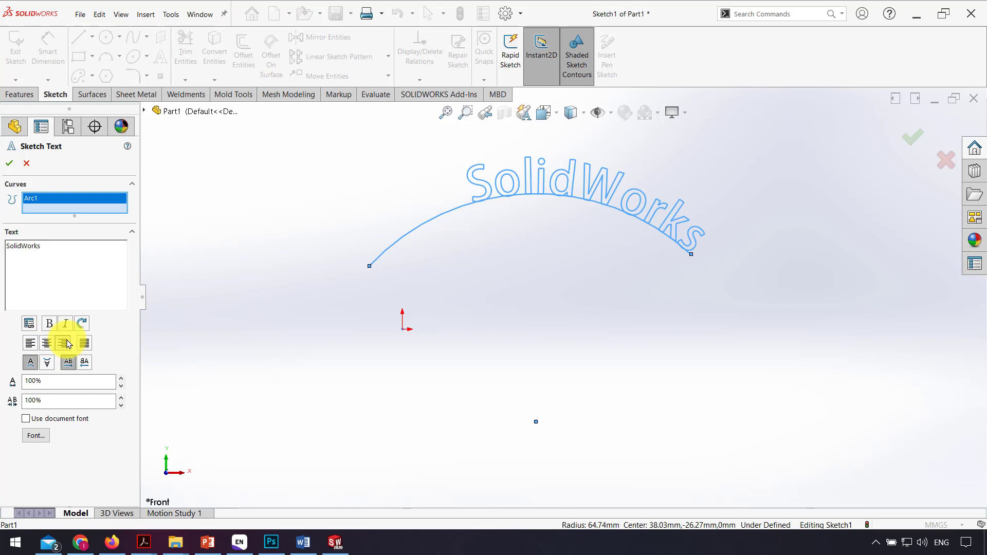
pyautogui.click(30, 343)
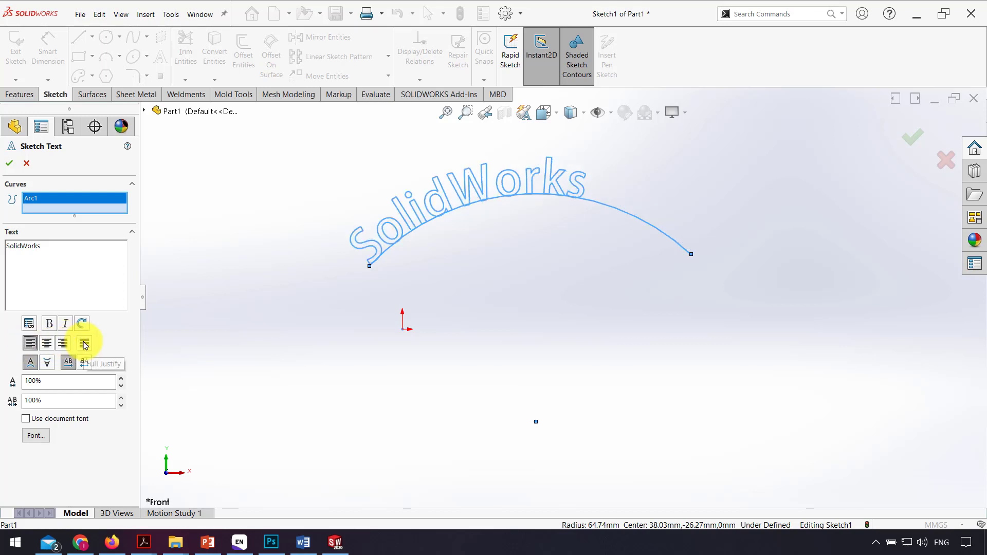
pyautogui.click(85, 345)
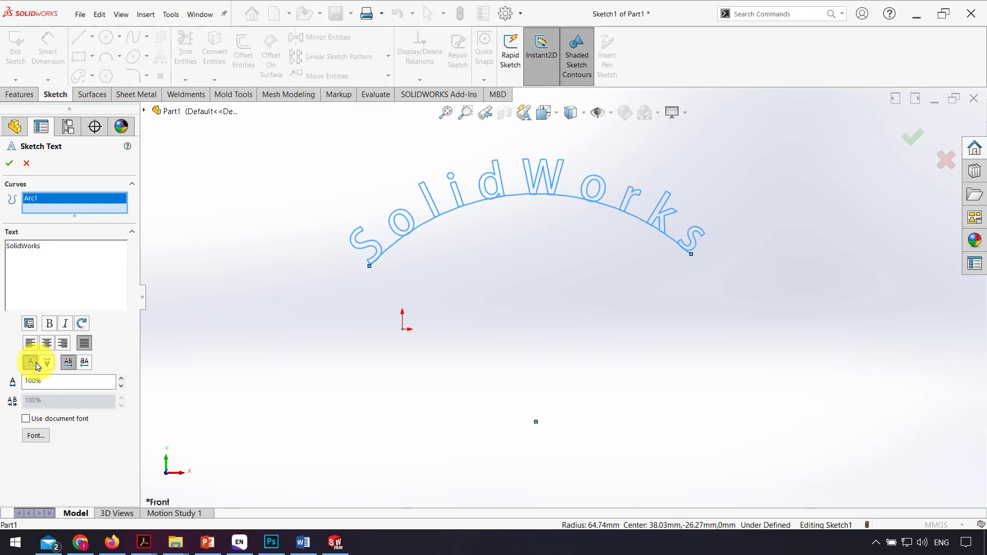
# Test the flip and mirror options, restore upright orientation, and reapply Full Justify
pyautogui.click(31, 364)
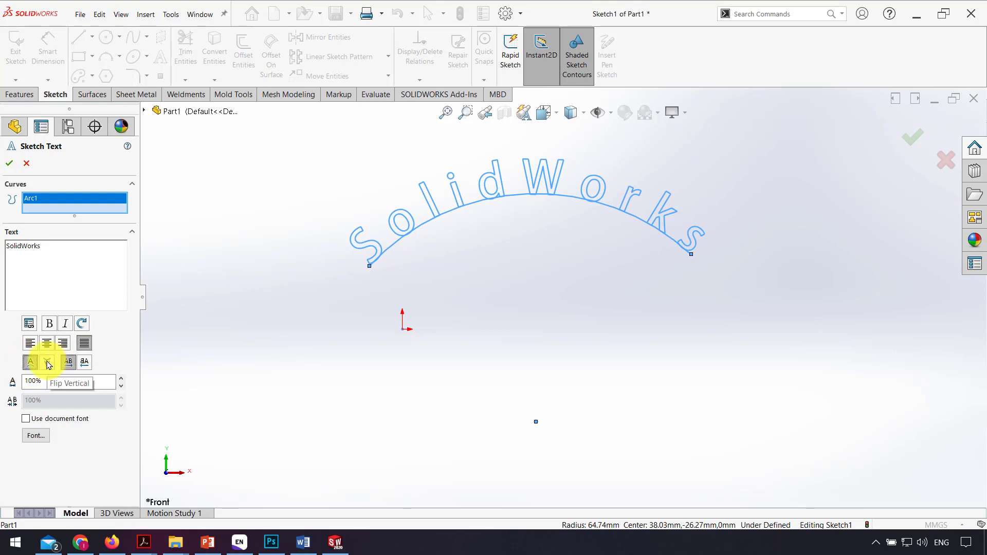
pyautogui.click(47, 363)
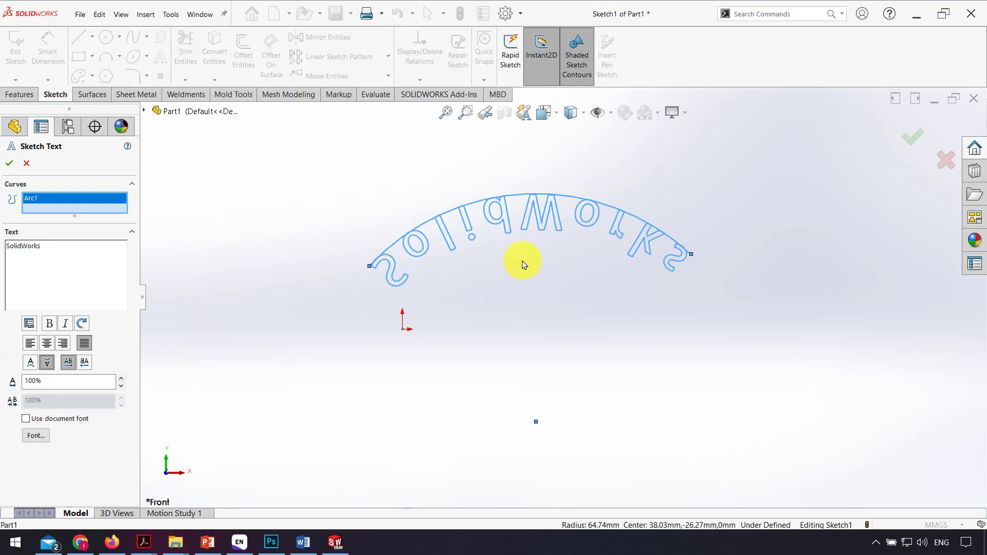
pyautogui.click(82, 363)
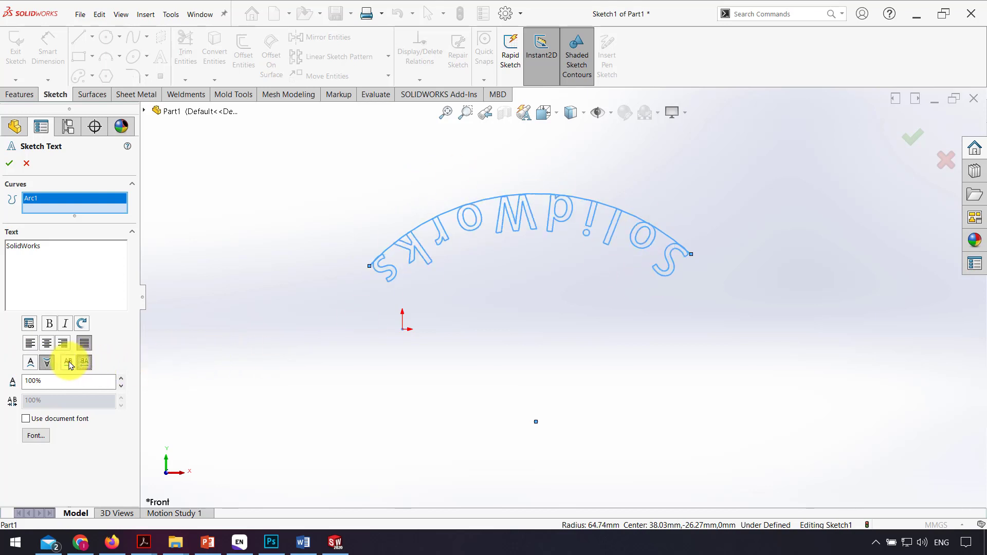
pyautogui.click(68, 363)
pyautogui.click(30, 362)
pyautogui.click(30, 343)
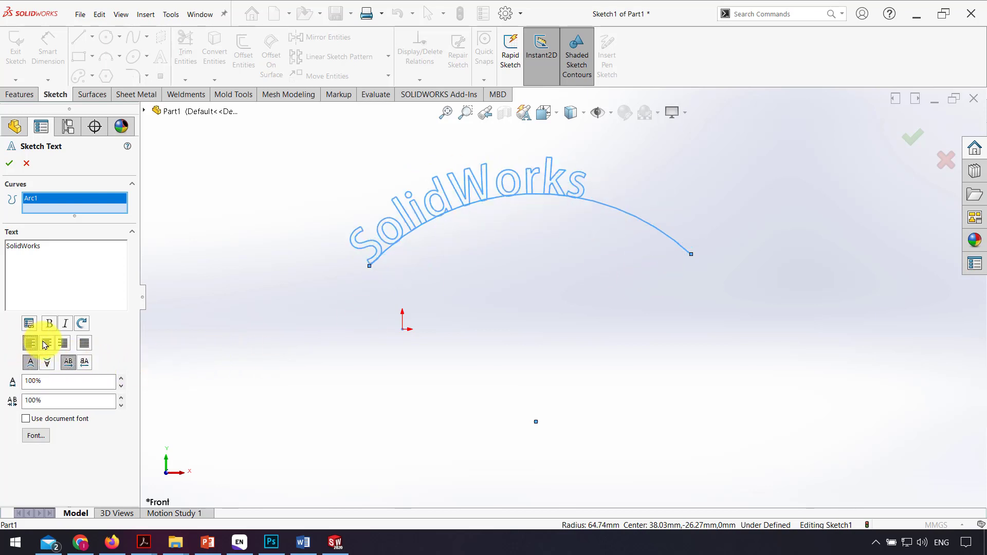
pyautogui.click(85, 343)
# Confirm the text edit and set the arc to For construction
pyautogui.click(10, 163)
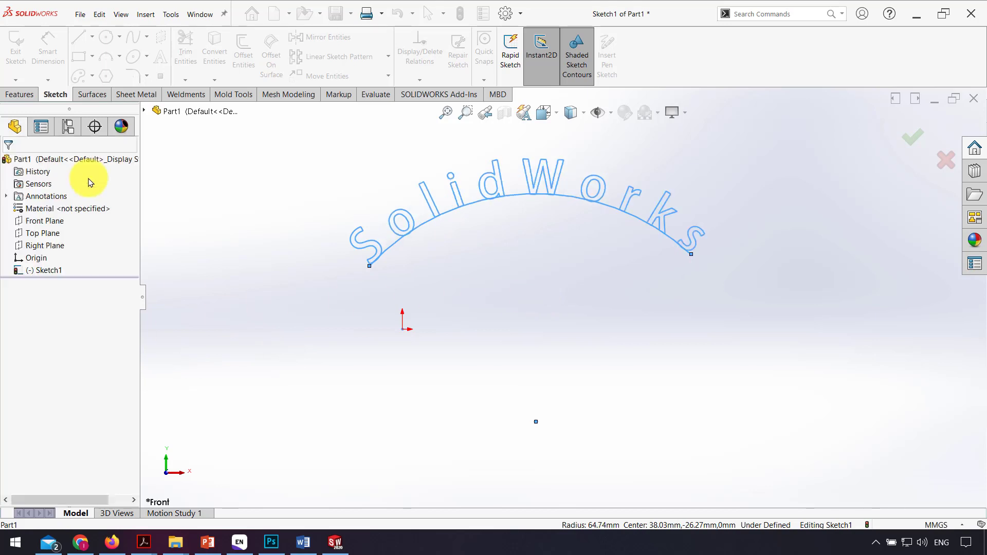
pyautogui.scroll(-2, 571, 224)
pyautogui.scroll(-1, 577, 221)
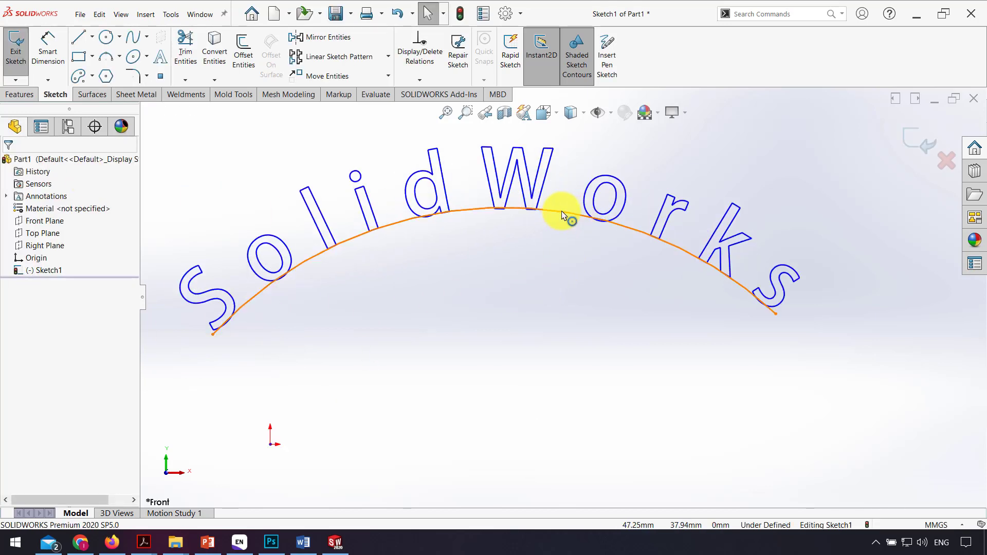
pyautogui.click(565, 211)
pyautogui.click(41, 325)
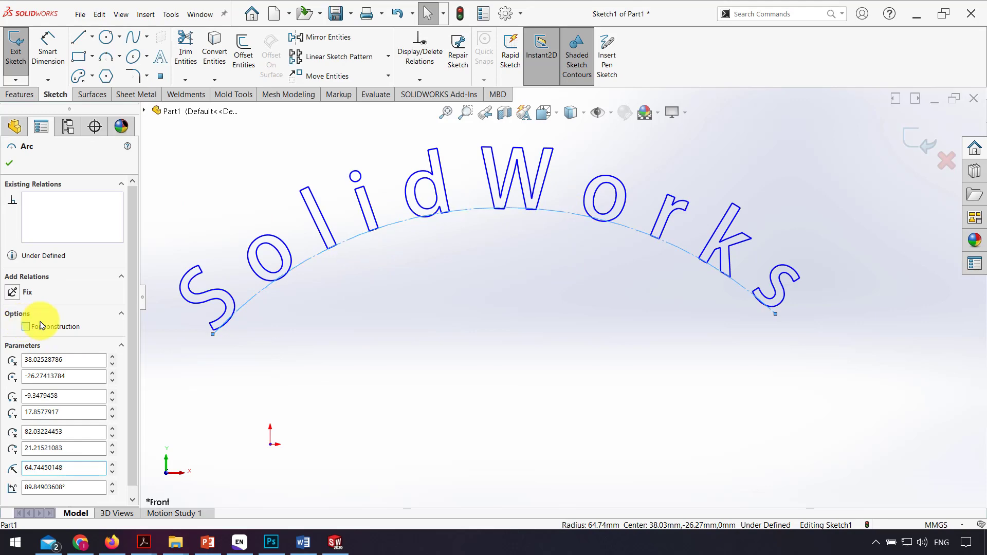
pyautogui.click(438, 308)
pyautogui.scroll(3, 592, 298)
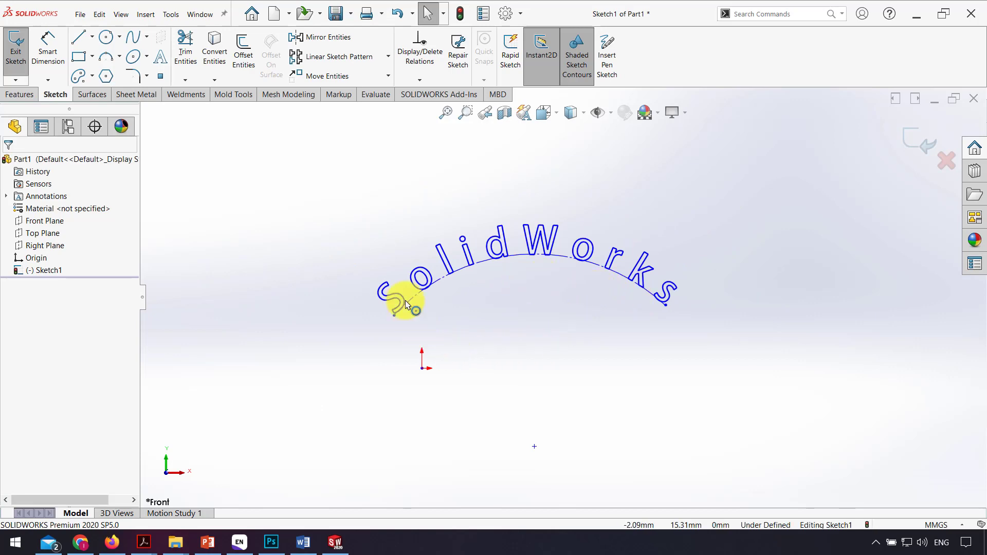
# Dissolve the SolidWorks sketch text into editable sketch geometry
pyautogui.scroll(-5, 489, 247)
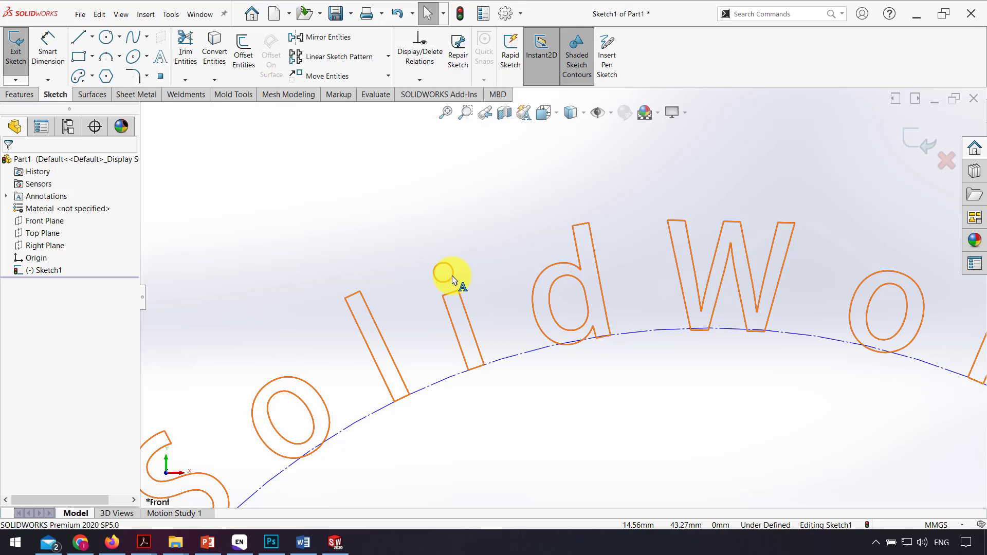
pyautogui.rightClick(453, 278)
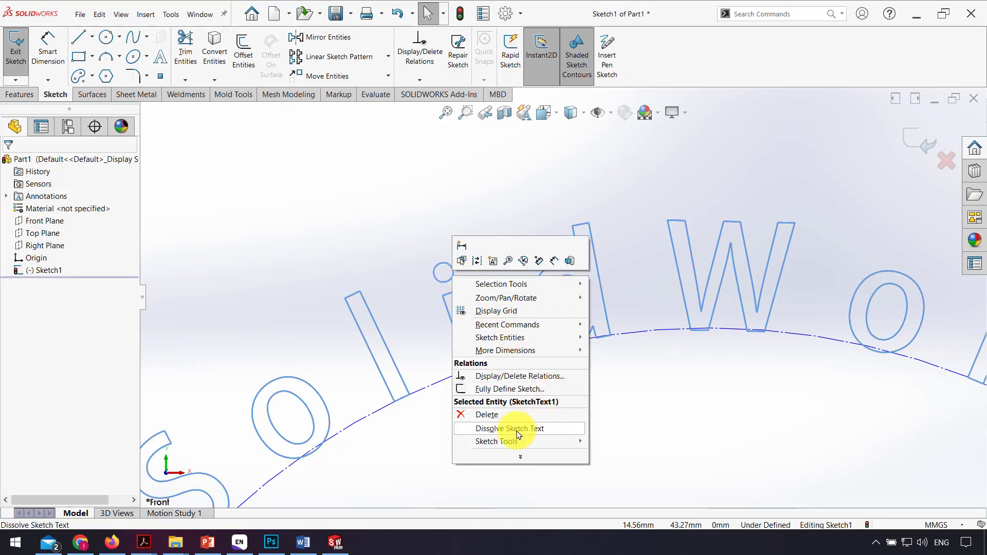
pyautogui.click(522, 429)
# Box-select the dot of the i and delete it
pyautogui.scroll(5, 634, 452)
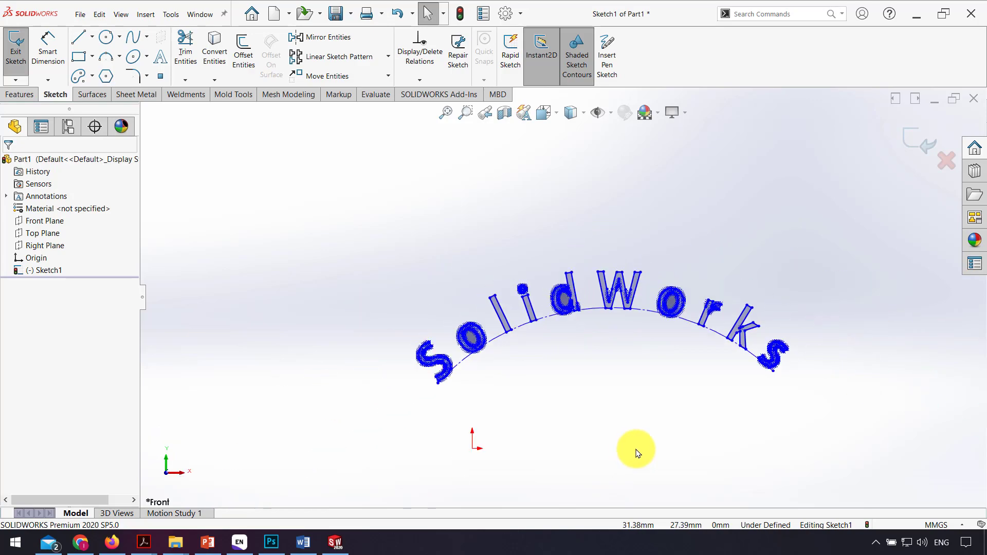
pyautogui.scroll(-3, 503, 236)
pyautogui.scroll(-4, 503, 236)
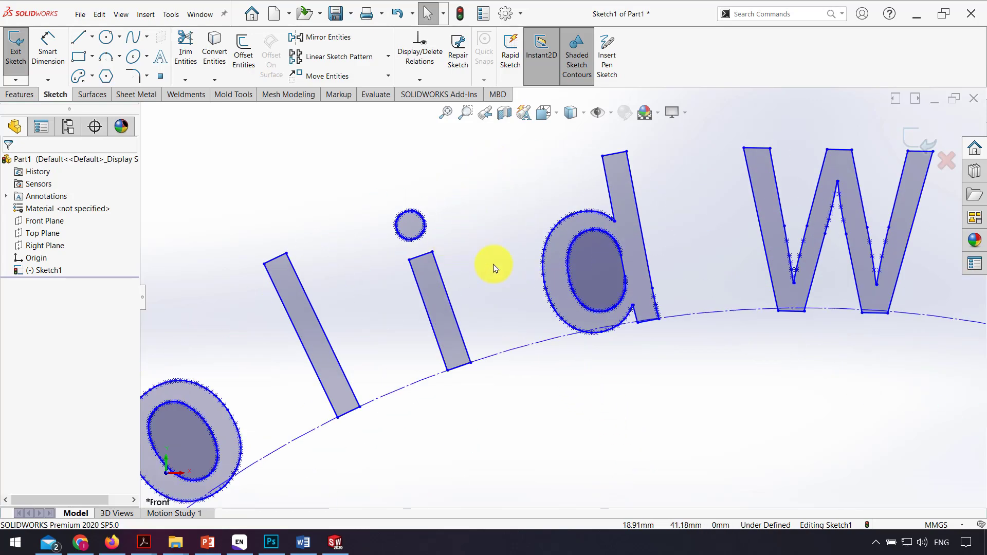
pyautogui.scroll(3, 476, 260)
pyautogui.scroll(-6, 476, 260)
pyautogui.moveTo(554, 199); pyautogui.dragTo(444, 284)
pyautogui.press('Delete')
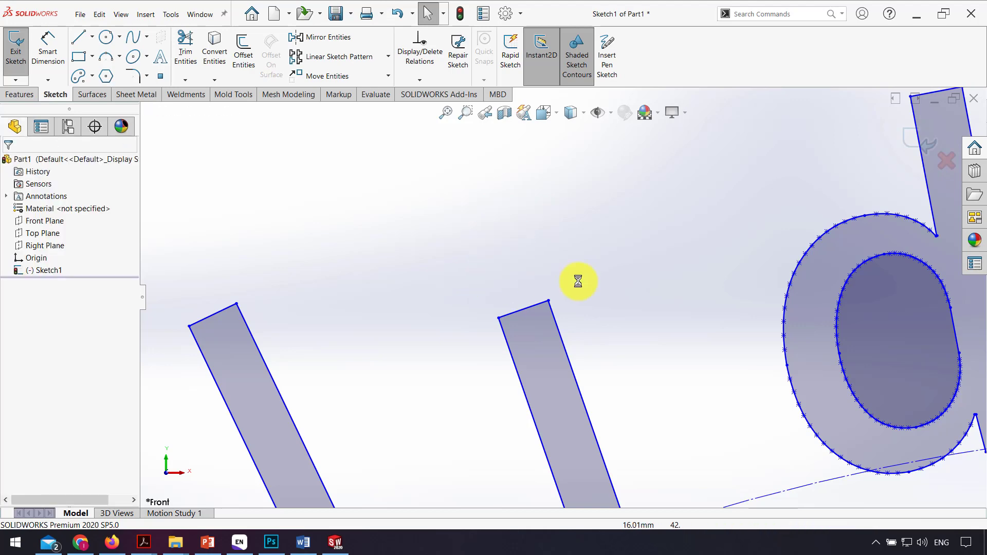
# Drag the top vertices of the l and former i strokes upward into points
pyautogui.scroll(5, 679, 326)
pyautogui.scroll(-1, 705, 346)
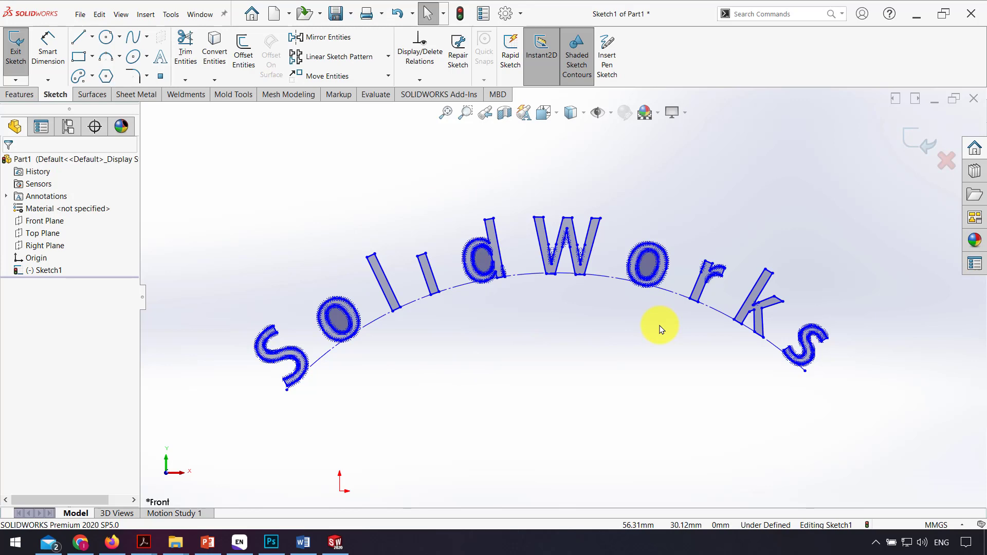
pyautogui.scroll(-4, 385, 227)
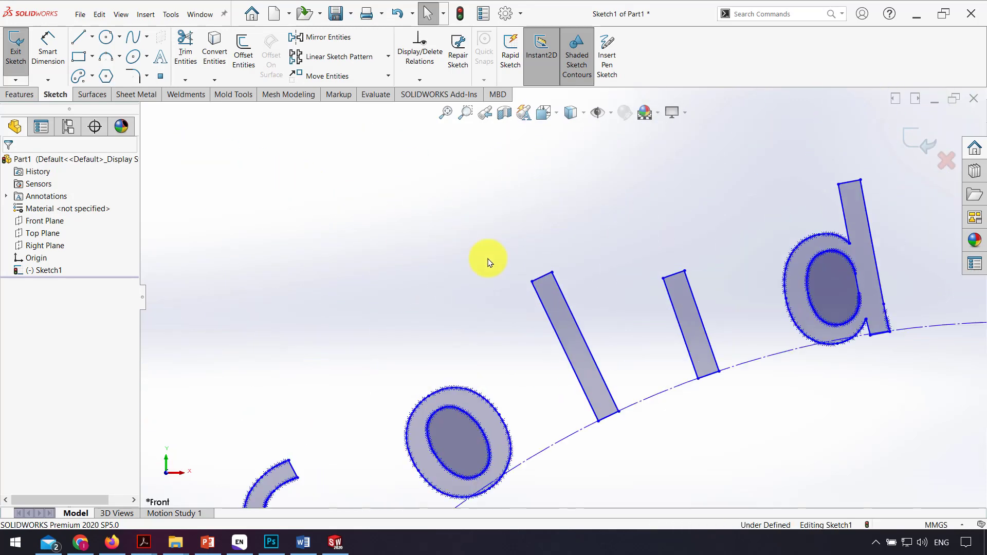
pyautogui.scroll(-3, 560, 291)
pyautogui.moveTo(526, 254); pyautogui.dragTo(505, 210)
pyautogui.scroll(2, 597, 308)
pyautogui.scroll(2, 598, 309)
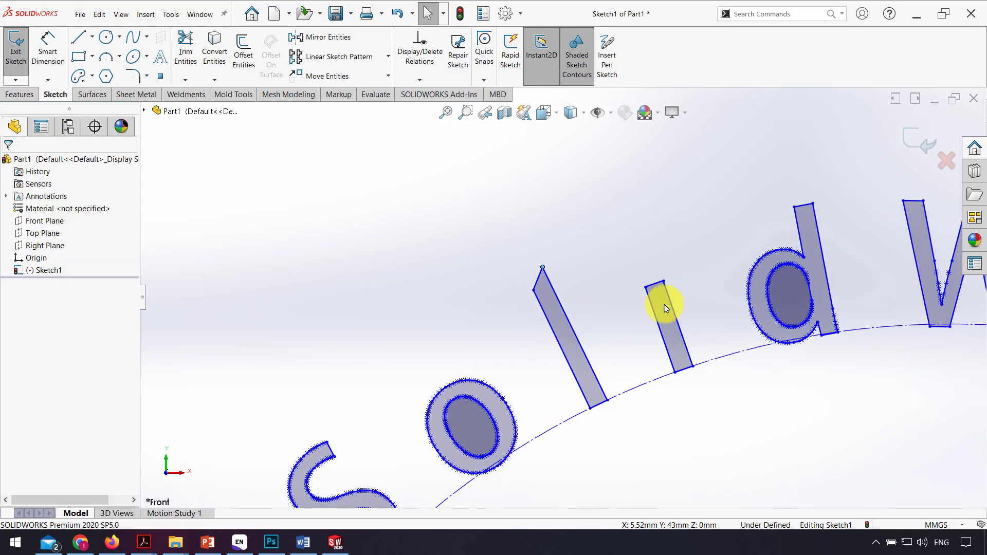
pyautogui.moveTo(661, 281); pyautogui.dragTo(659, 261)
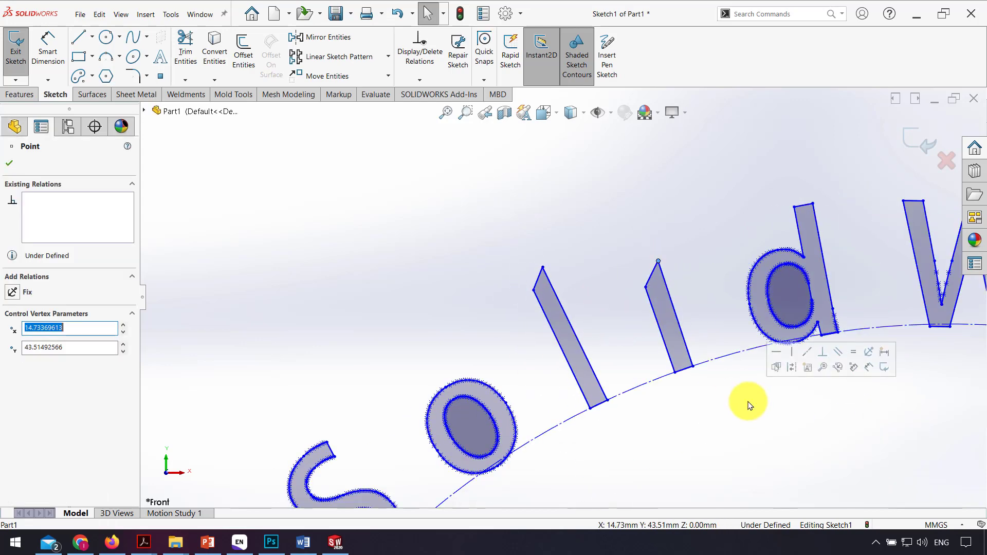
# Drag the W's middle peak downward and clear the selection
pyautogui.scroll(4, 749, 402)
pyautogui.scroll(-2, 711, 213)
pyautogui.keyDown('ctrl'); pyautogui.moveTo(690, 157); pyautogui.dragTo(645, 209, button='middle'); pyautogui.keyUp('ctrl')
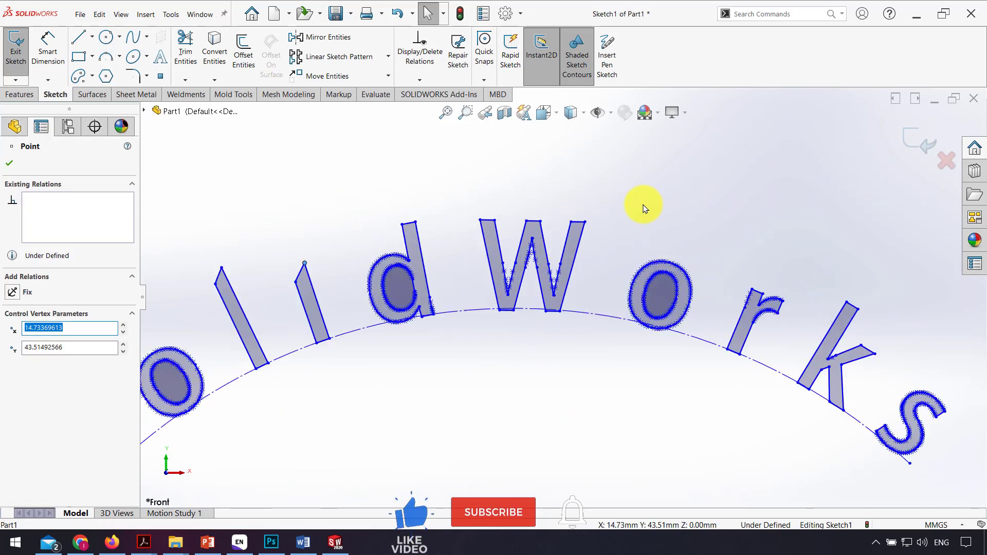
pyautogui.scroll(5, 540, 238)
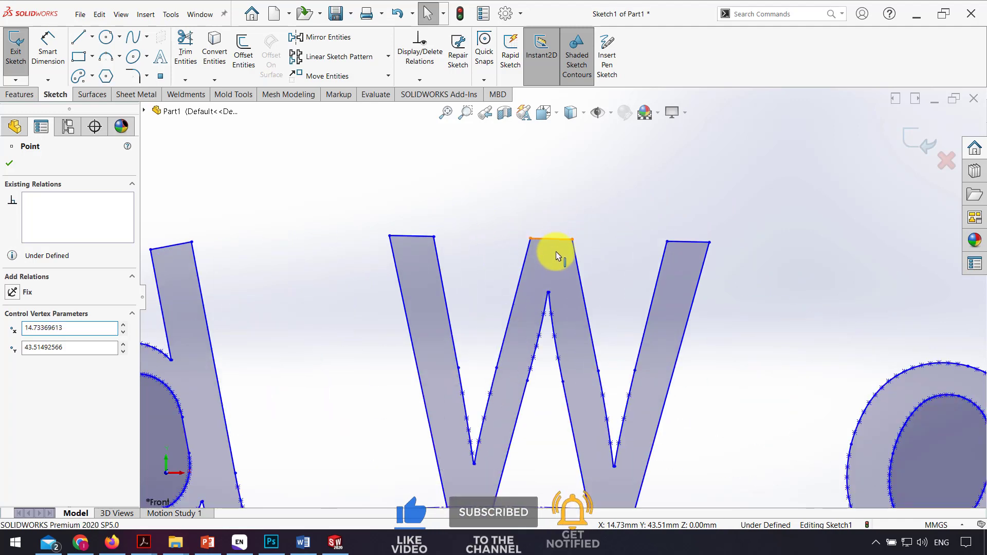
pyautogui.moveTo(552, 239); pyautogui.dragTo(569, 260)
pyautogui.click(729, 322)
pyautogui.scroll(5, 756, 349)
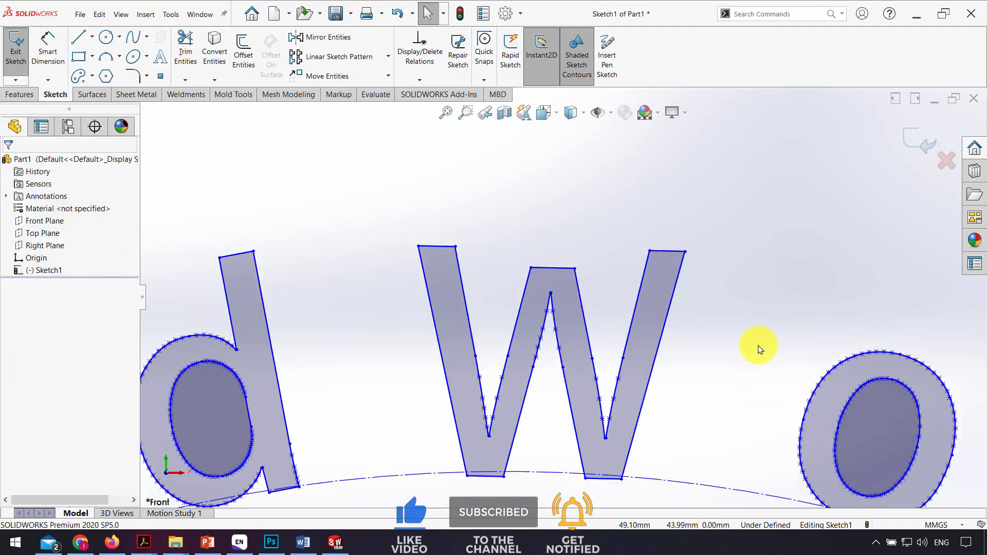
pyautogui.scroll(3, 663, 417)
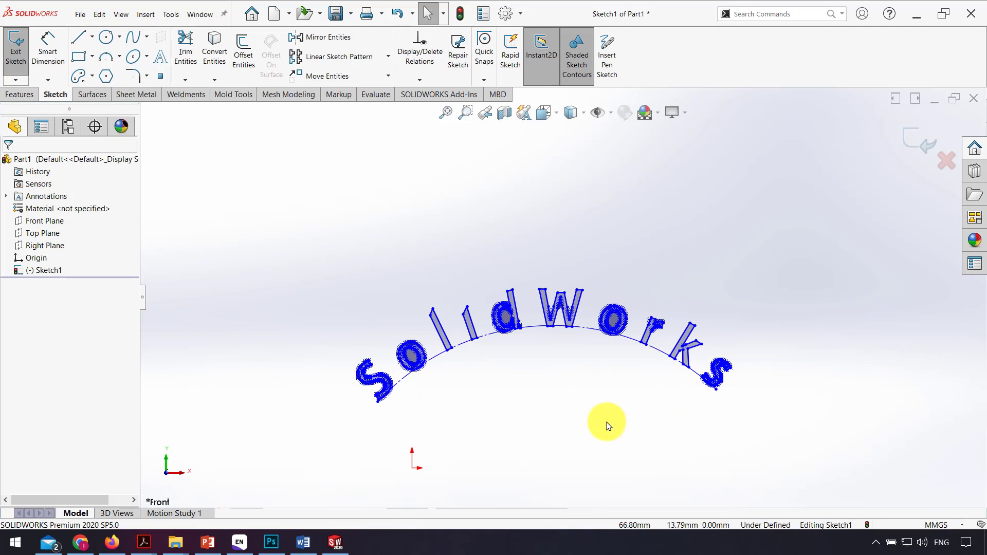
# Exit the sketch and boss-extrude the letters Blind 10 mm as Boss-Extrude1
pyautogui.click(907, 141)
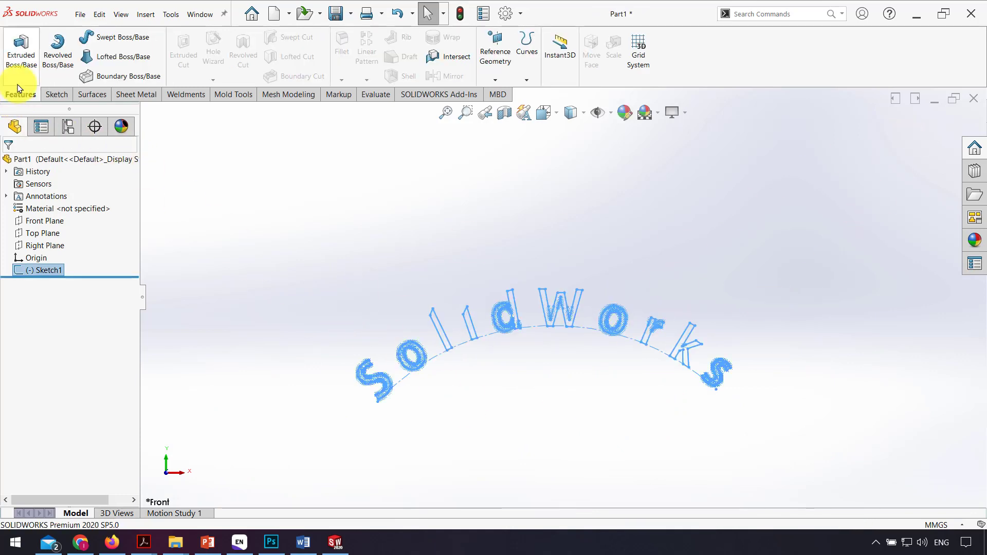
pyautogui.click(19, 74)
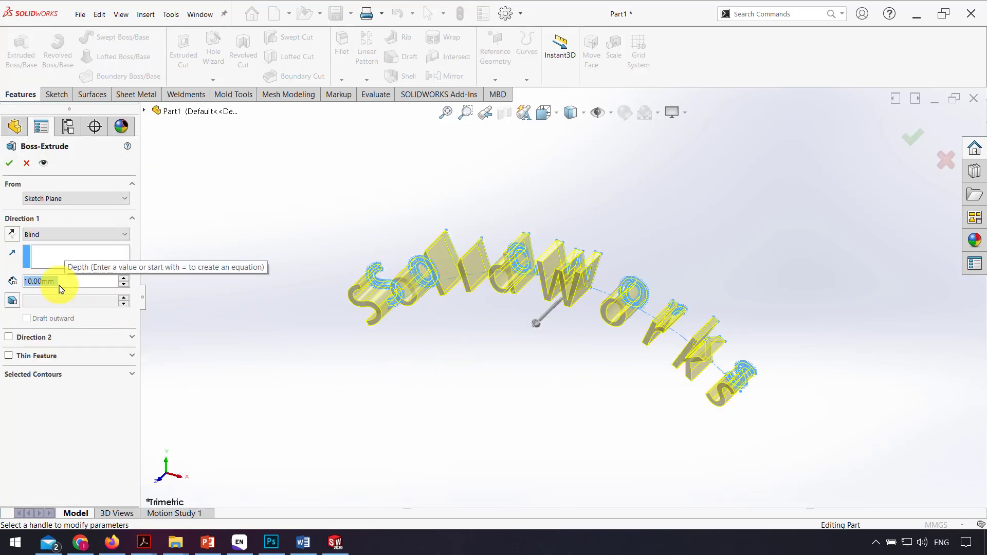
pyautogui.click(11, 164)
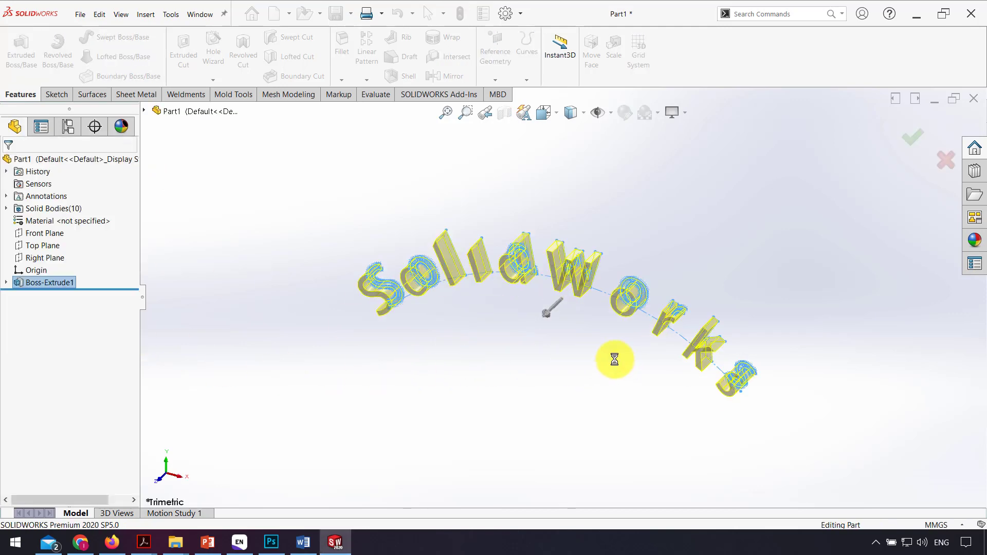
# Orbit and tilt the view to show the thickness of the ten extruded letters
pyautogui.moveTo(566, 333); pyautogui.dragTo(603, 284, button='middle')
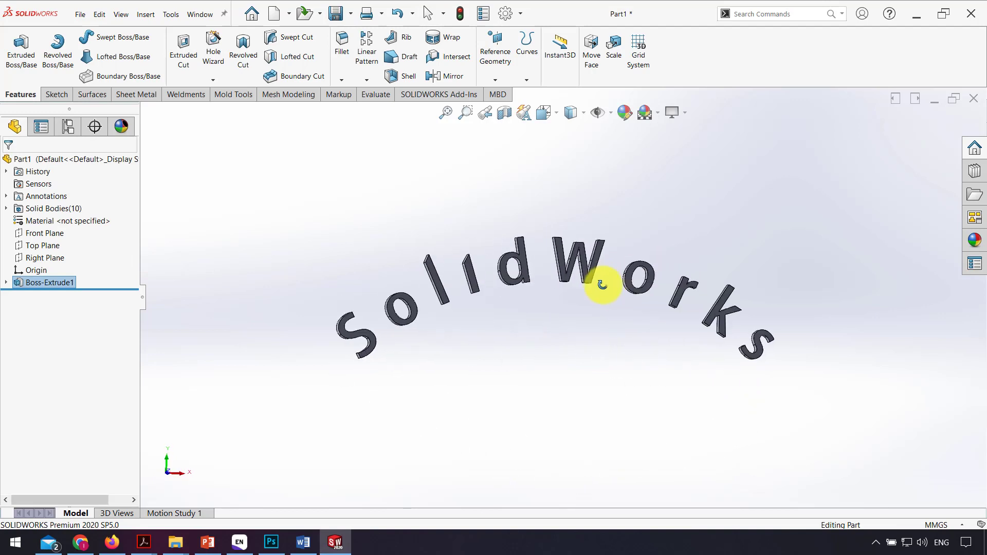
pyautogui.moveTo(575, 330); pyautogui.dragTo(575, 348, button='middle')
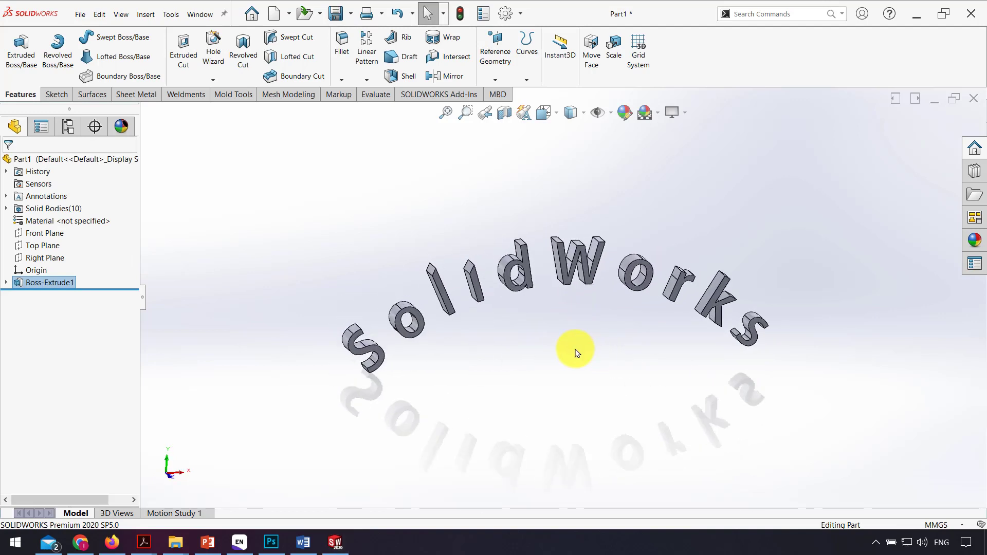